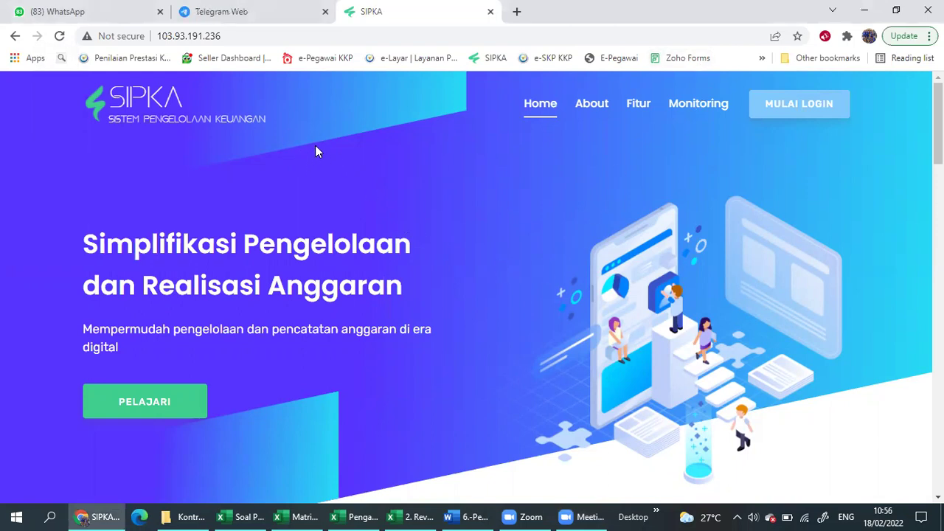
# Step: Open the login page from the SIPKA landing page
pyautogui.hotkey('ctrl', 'l')
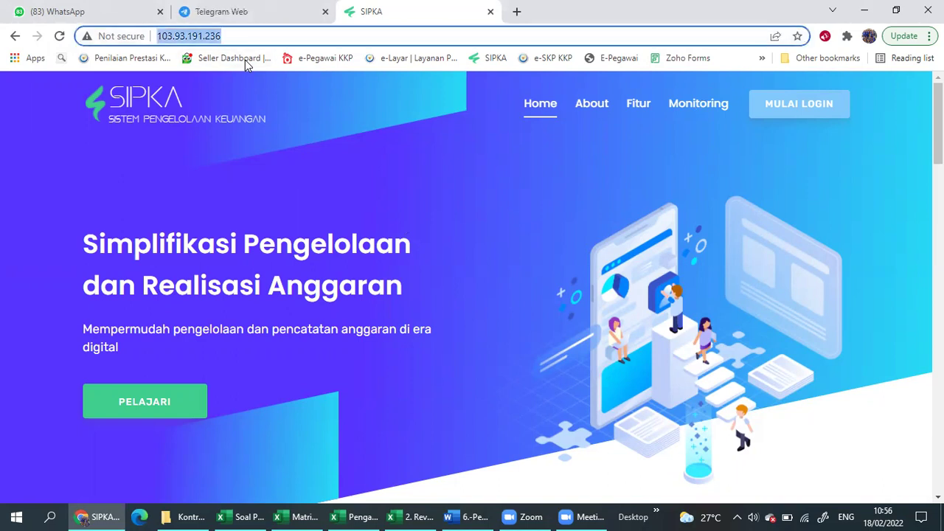
pyautogui.click(411, 195)
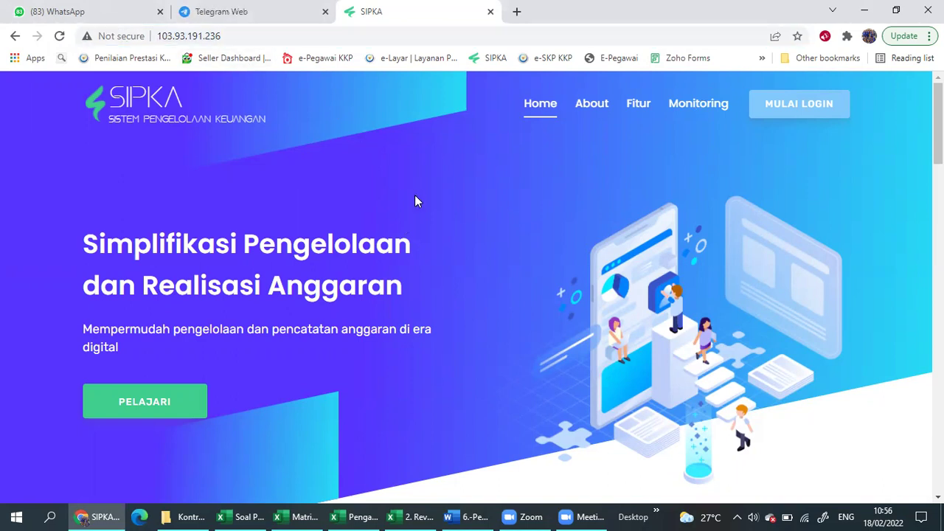
pyautogui.hotkey('ctrl', 'l')
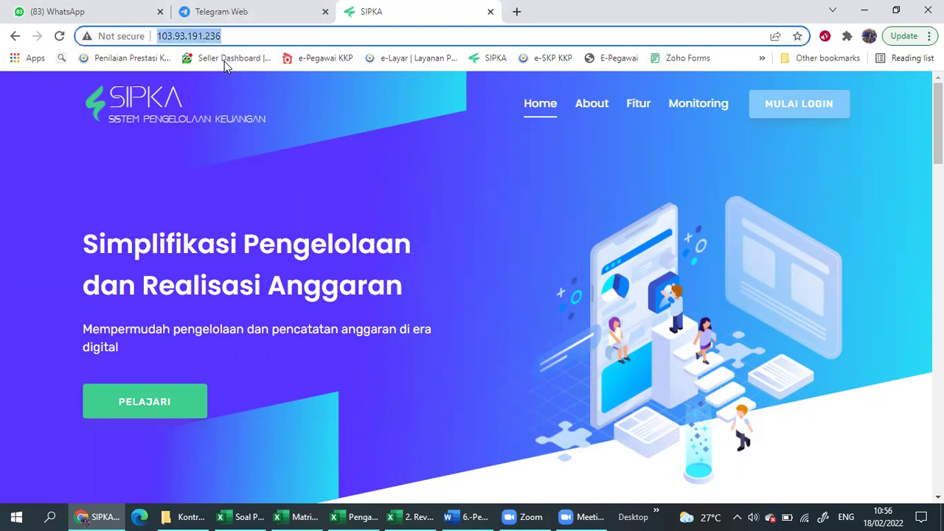
pyautogui.click(789, 107)
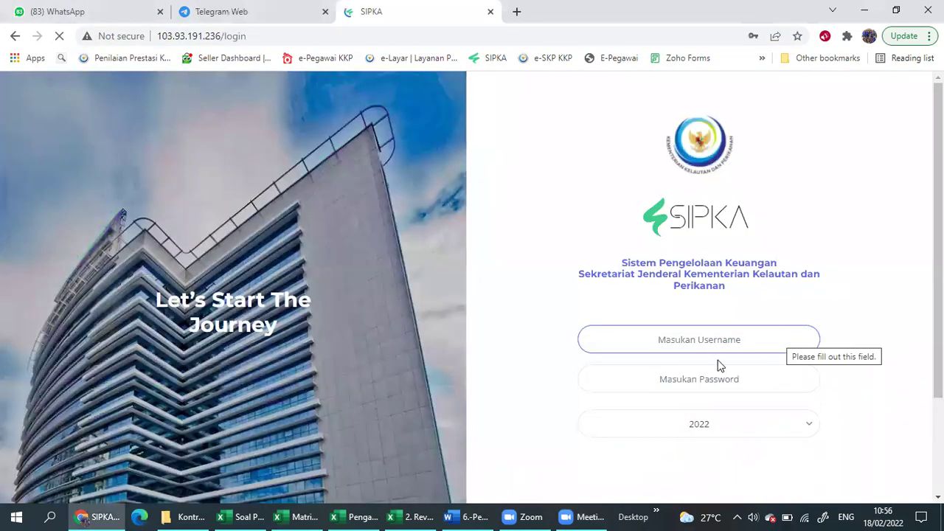
# Step: Log in with the first saved username and password for the year 2022, completing the reCAPTCHA check
pyautogui.click(655, 342)
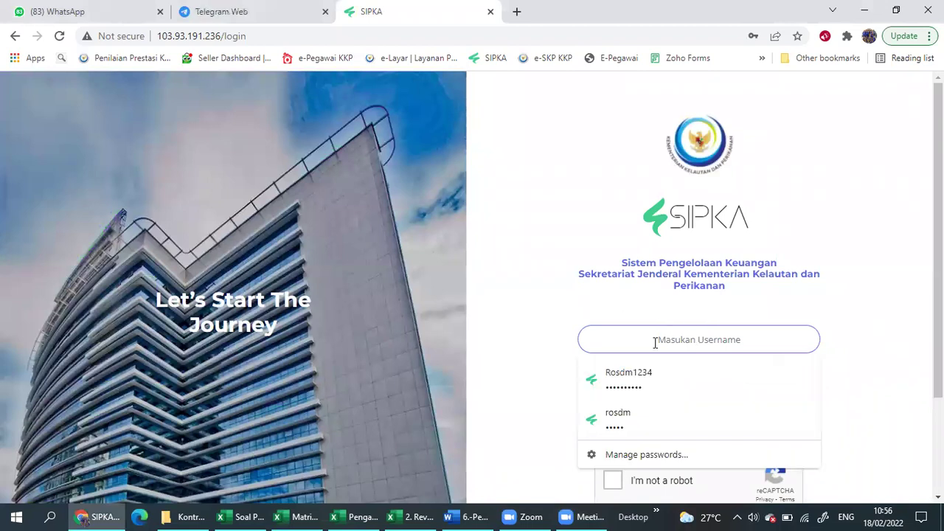
pyautogui.click(651, 379)
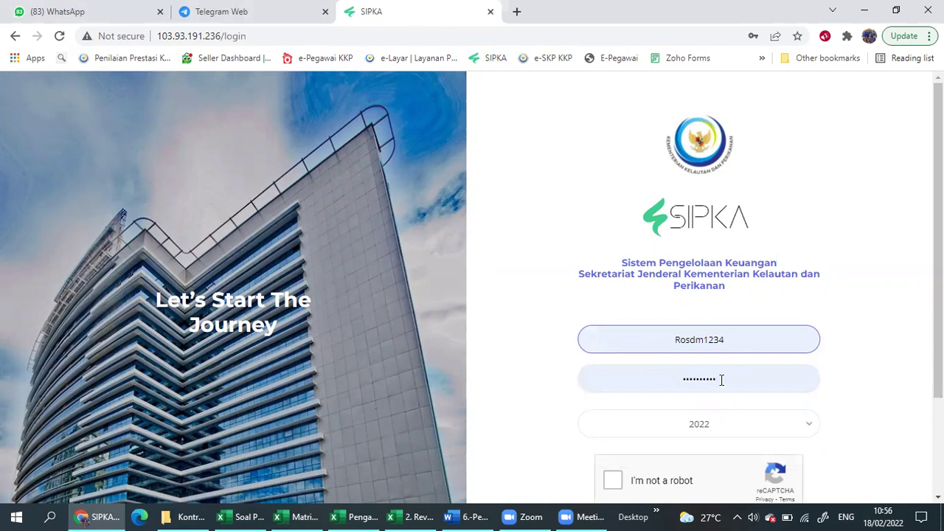
pyautogui.scroll(-2, 750, 411)
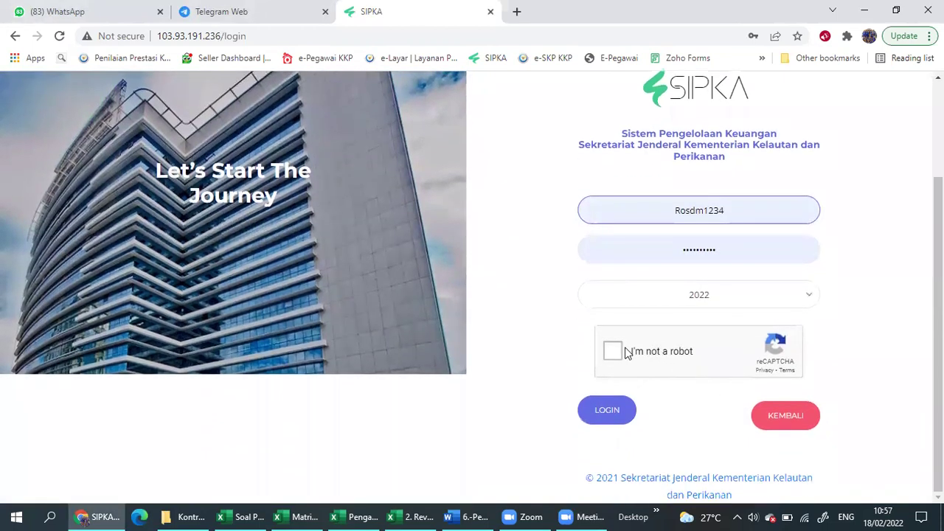
pyautogui.click(664, 294)
pyautogui.click(664, 297)
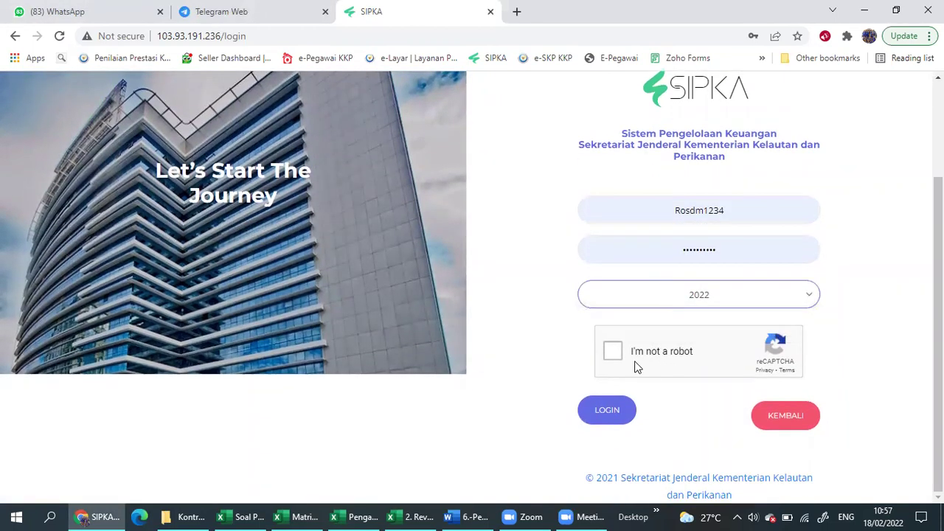
pyautogui.click(617, 352)
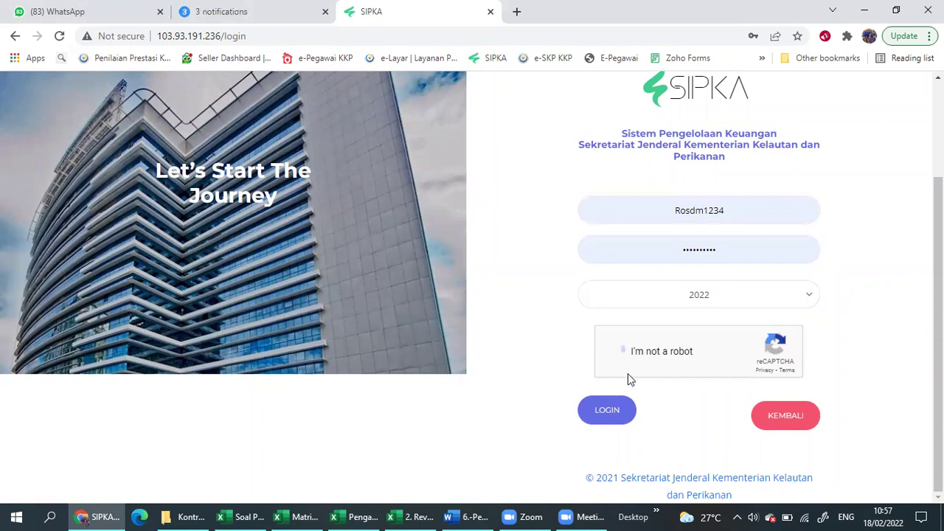
pyautogui.click(612, 423)
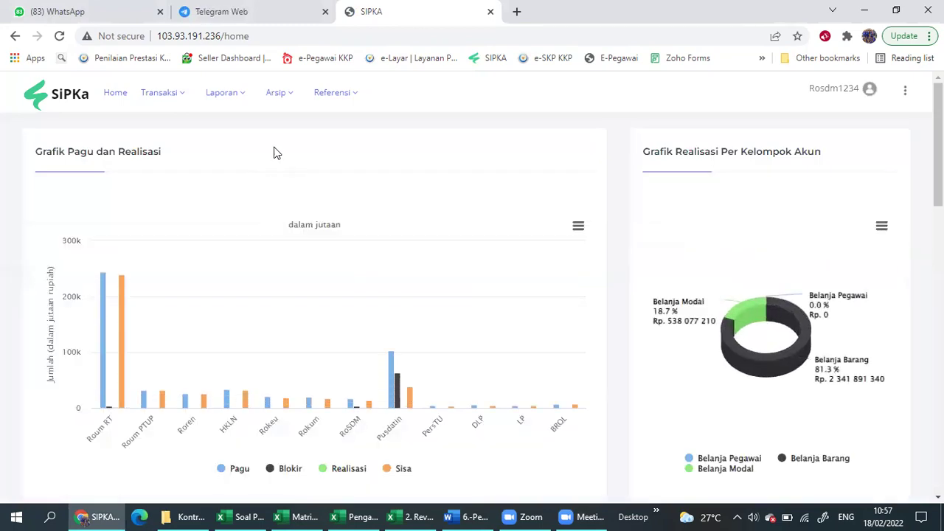
# Step: Open the PPK reference list and look through its active officials and their functions
pyautogui.moveTo(316, 95)
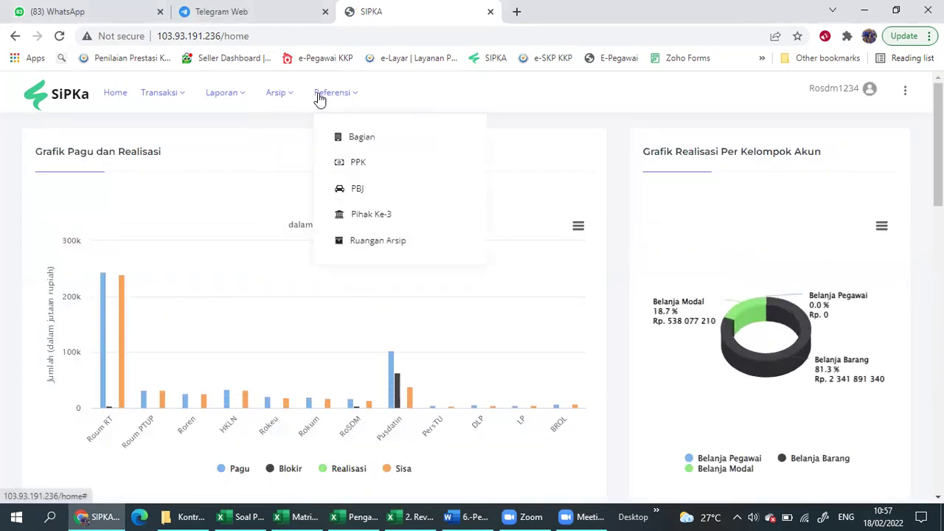
pyautogui.click(386, 169)
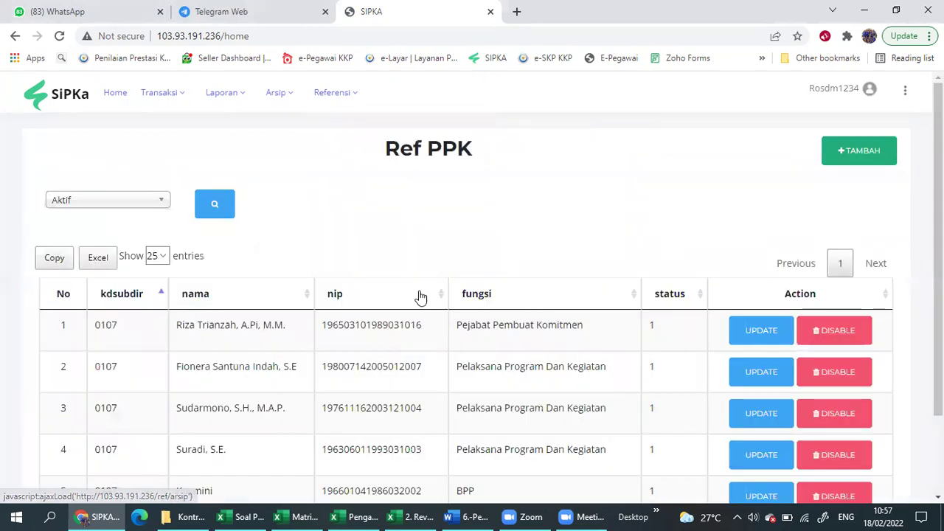
pyautogui.scroll(-1, 408, 291)
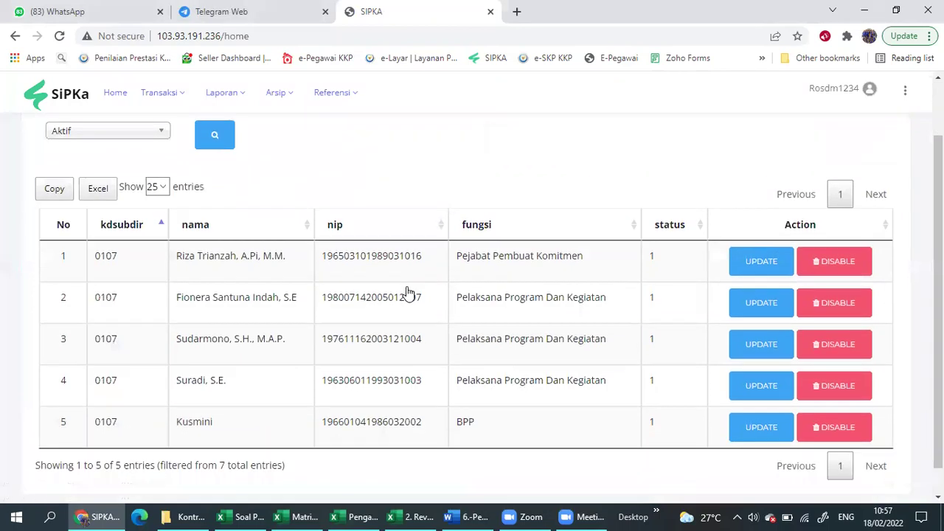
pyautogui.scroll(1, 417, 275)
pyautogui.scroll(-1, 407, 268)
pyautogui.scroll(1, 363, 217)
# Step: Open a blank entry form from the PBJ reference list, examine its nama, nip and Status fields, and cancel it
pyautogui.click(332, 92)
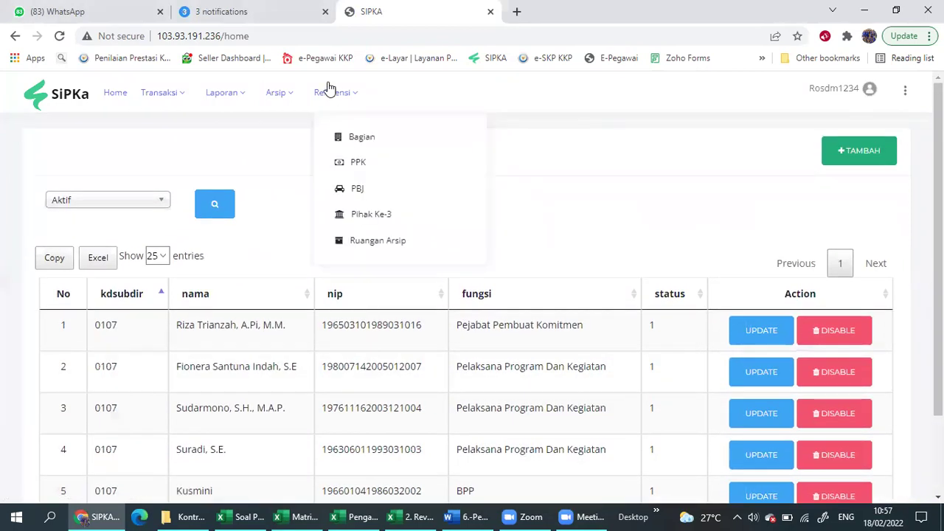
pyautogui.click(383, 192)
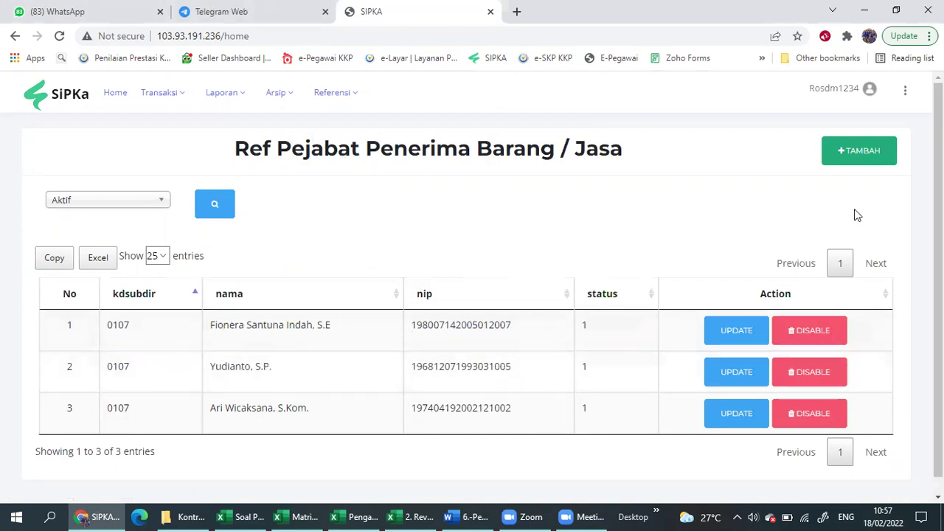
pyautogui.click(850, 160)
pyautogui.click(260, 240)
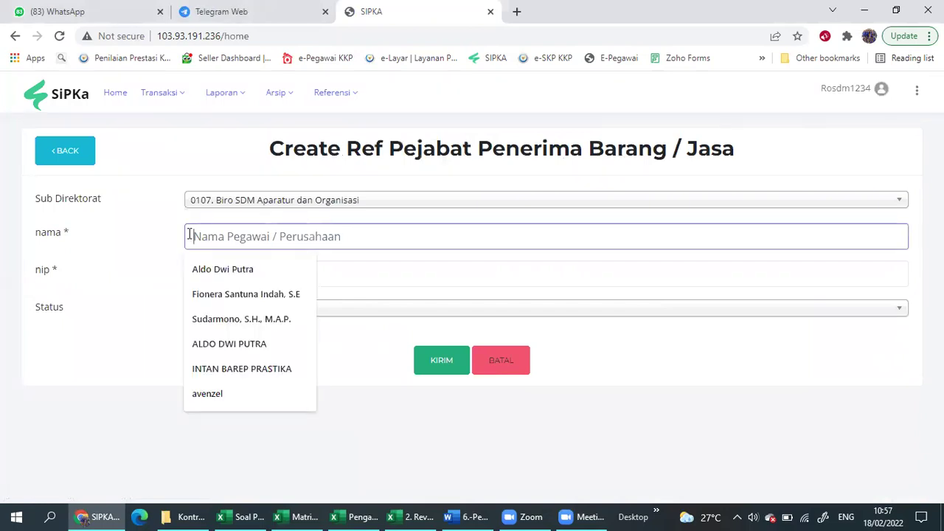
pyautogui.click(376, 272)
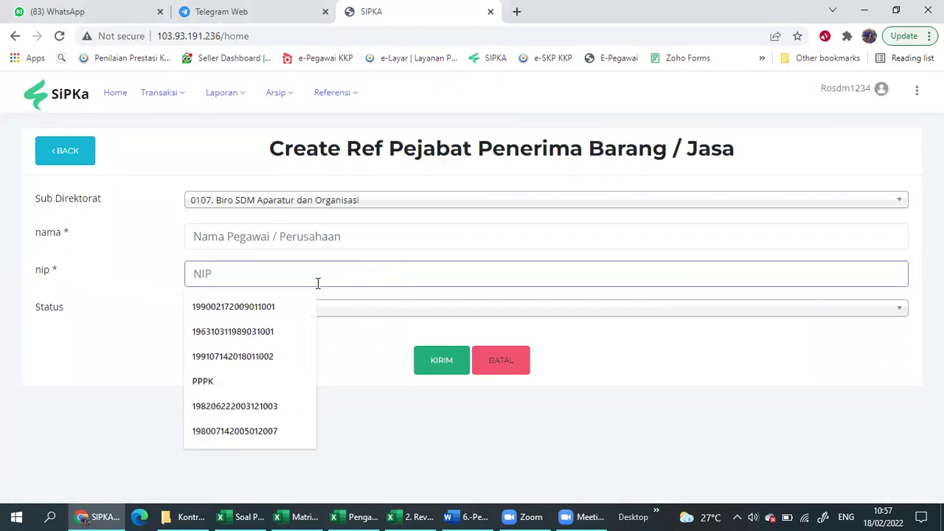
pyautogui.click(355, 330)
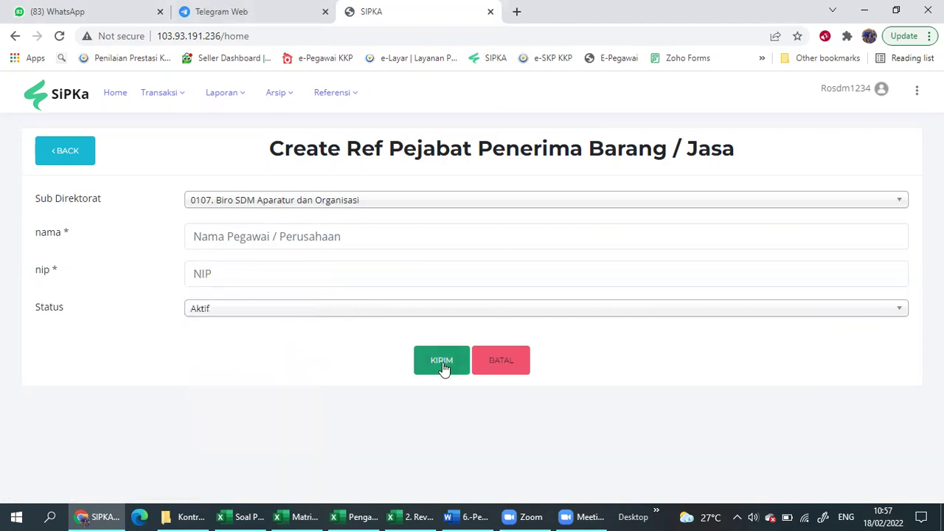
pyautogui.click(499, 360)
pyautogui.click(633, 169)
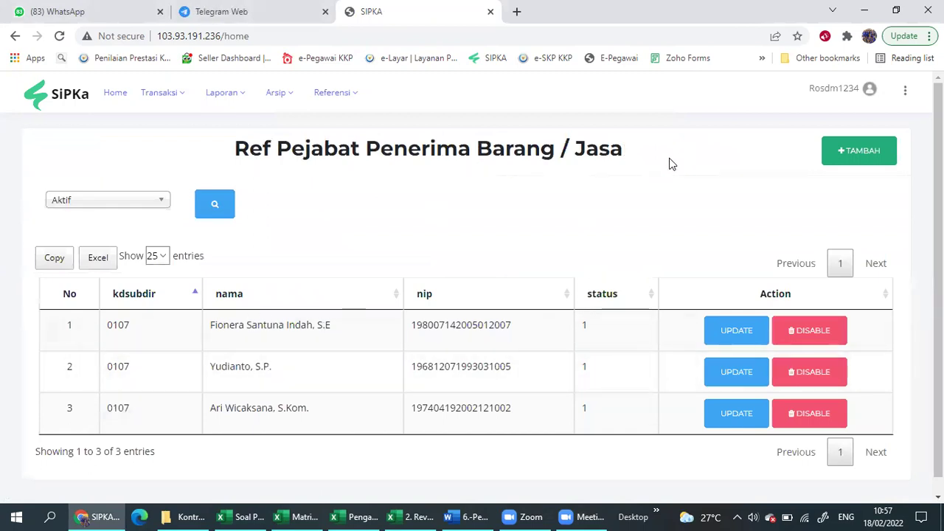
# Step: Return to the PPK reference list, review its entries and highlight the name in the third row
pyautogui.moveTo(349, 105)
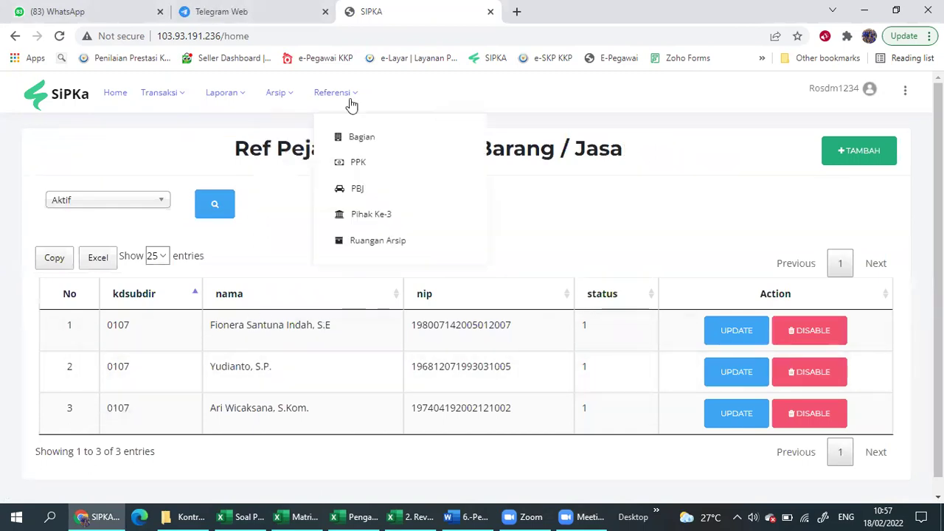
pyautogui.click(365, 166)
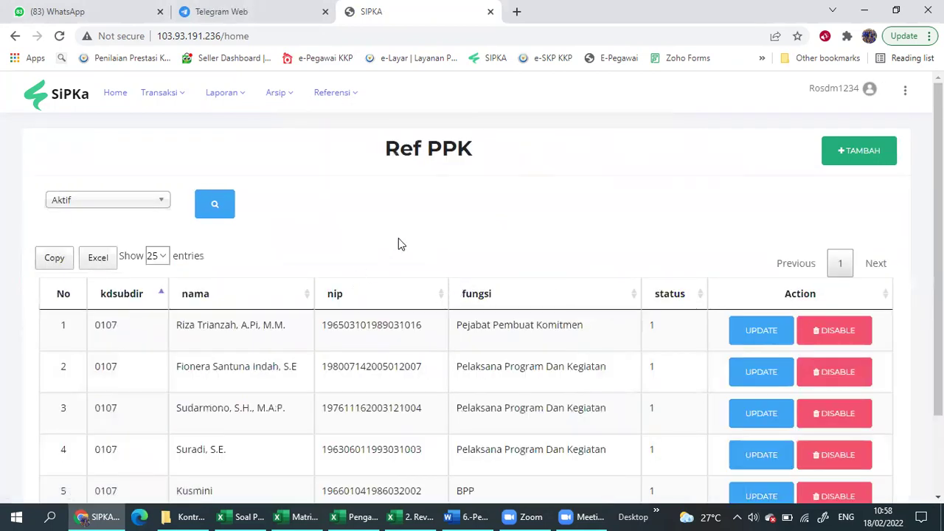
pyautogui.scroll(-2, 460, 236)
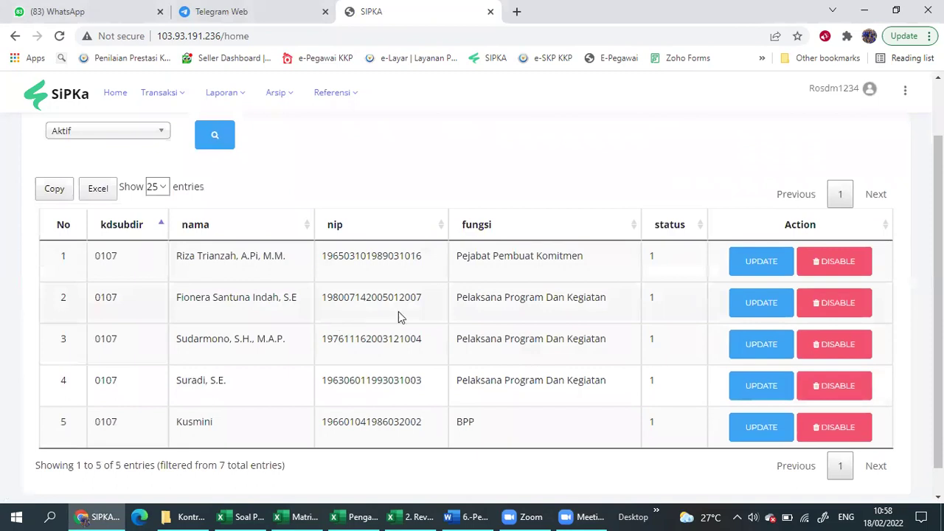
pyautogui.scroll(2, 881, 170)
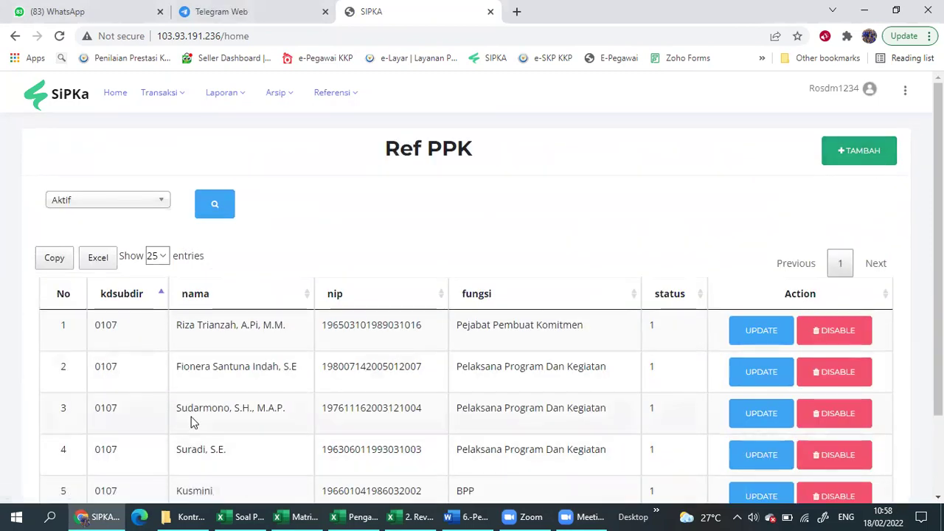
pyautogui.moveTo(171, 416); pyautogui.dragTo(317, 406)
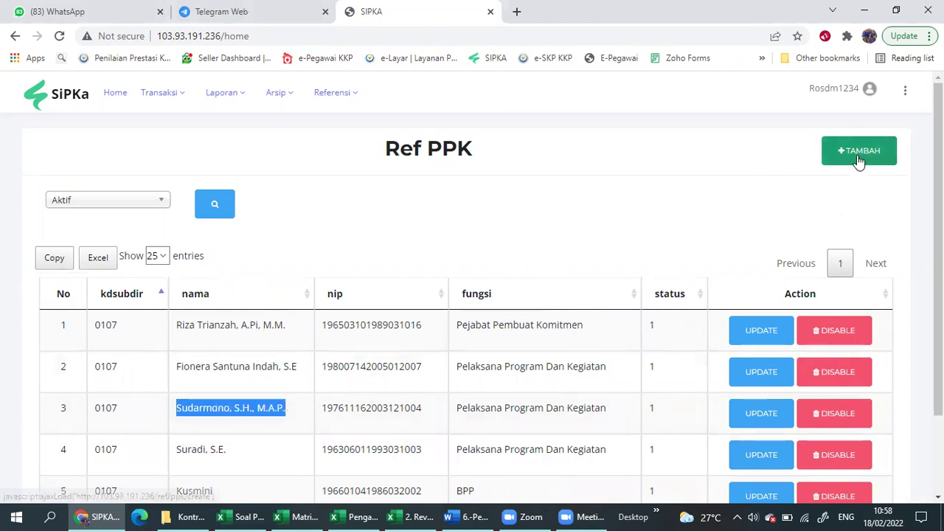
# Step: Open a blank PPK entry form and examine its nama, nip, jabatan, no_sk and tgl_sk fields
pyautogui.click(857, 158)
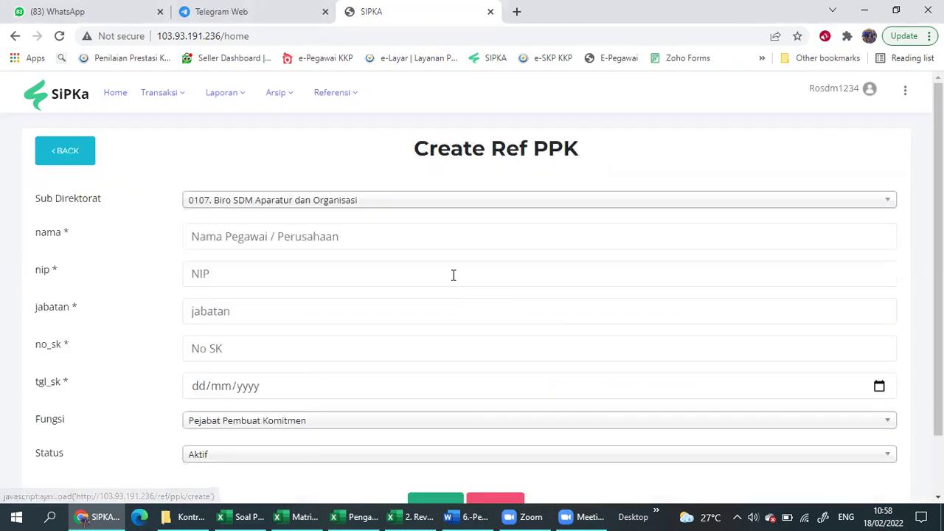
pyautogui.click(300, 242)
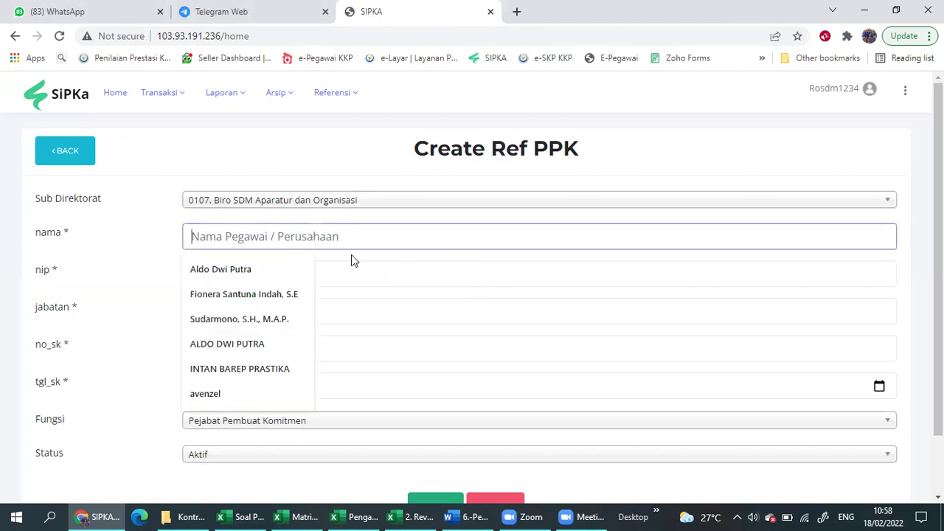
pyautogui.click(372, 275)
pyautogui.click(364, 307)
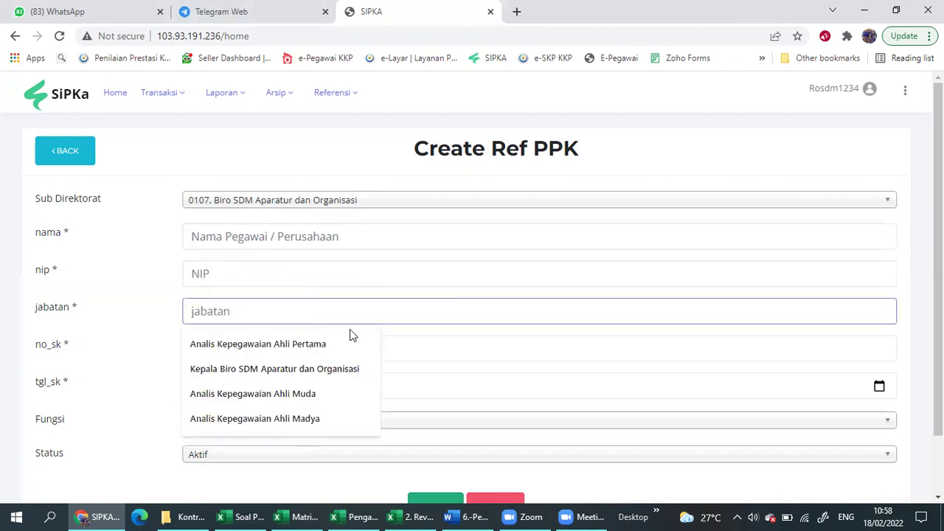
pyautogui.click(164, 373)
pyautogui.click(217, 349)
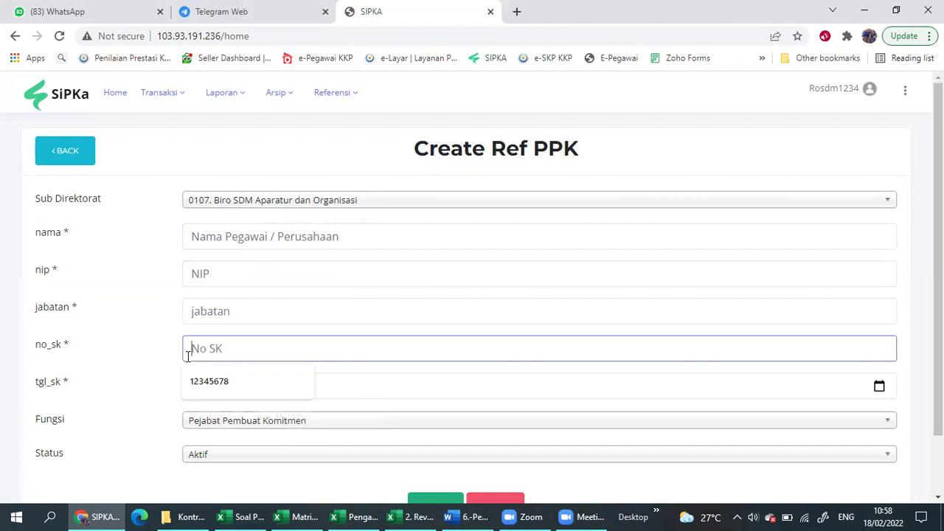
pyautogui.click(136, 393)
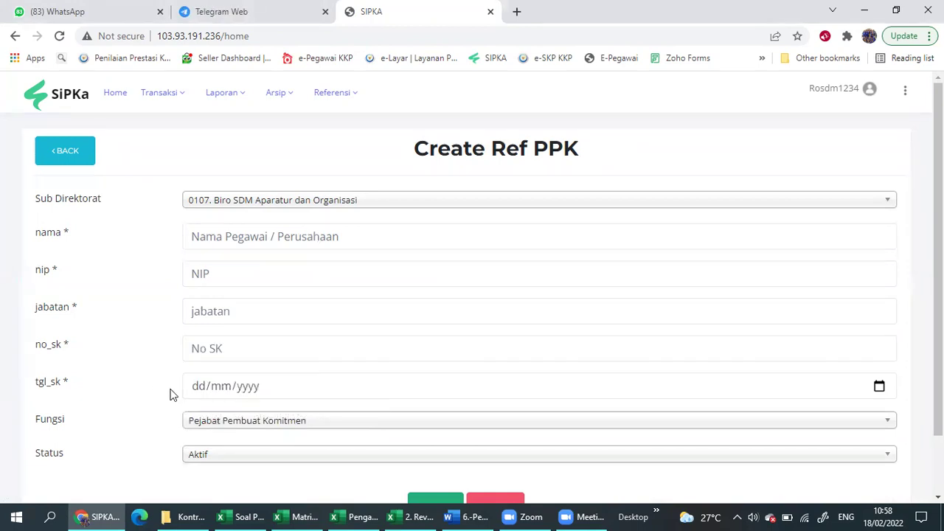
# Step: Examine the available Fungsi options in the PPK entry form and close the list without choosing one
pyautogui.scroll(-1, 187, 377)
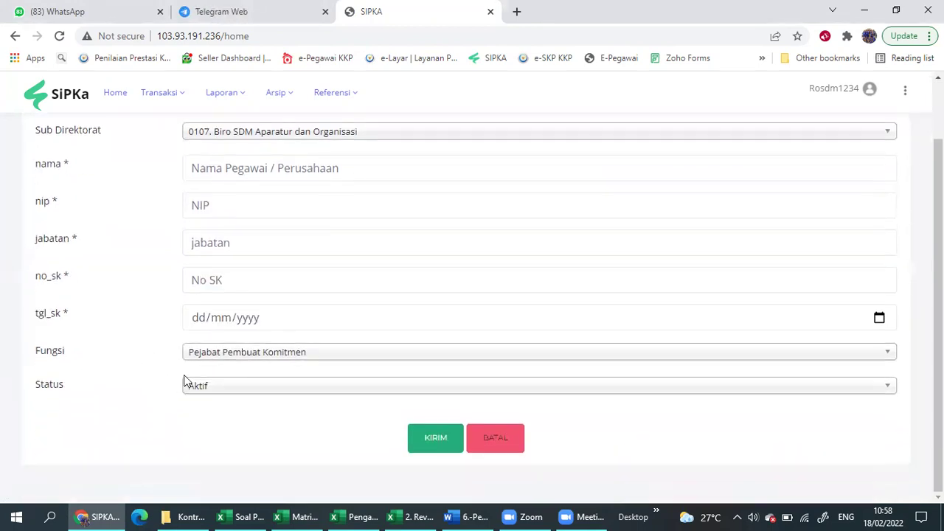
pyautogui.click(227, 362)
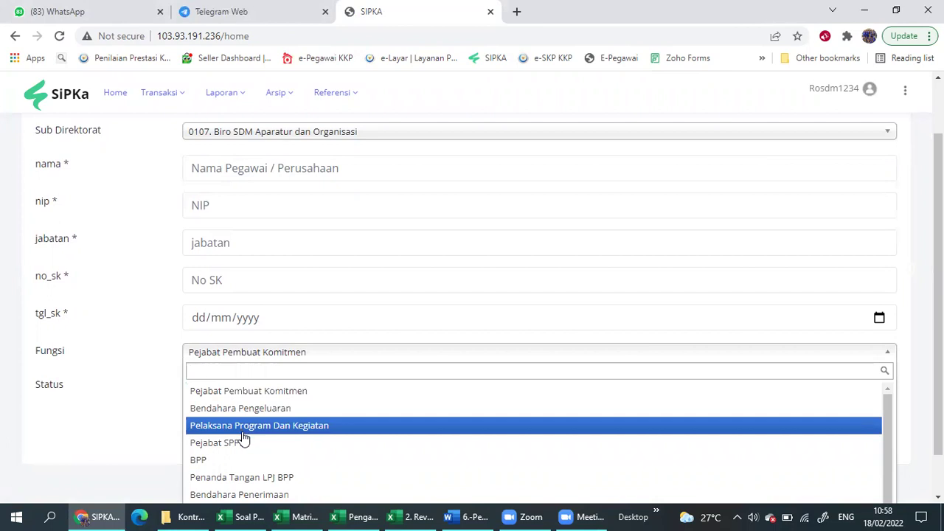
pyautogui.click(132, 409)
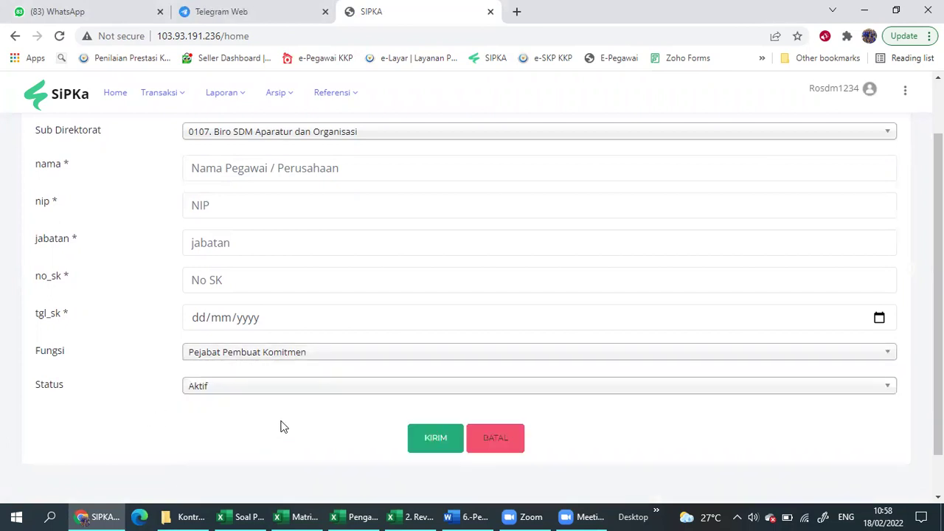
# Step: Return to the home dashboard and examine its budget charts and the Realisasi Berdasarkan Sub Direktorat table
pyautogui.scroll(1, 369, 352)
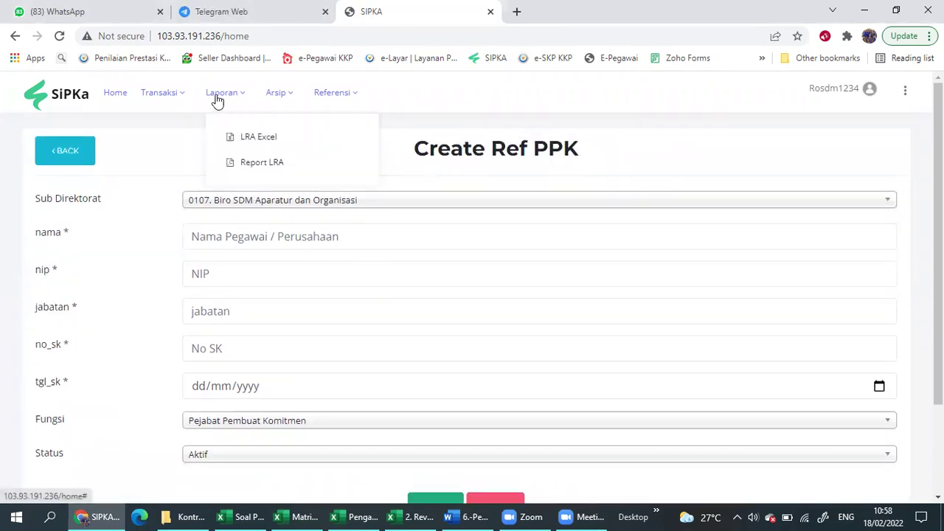
pyautogui.moveTo(166, 105)
pyautogui.click(114, 99)
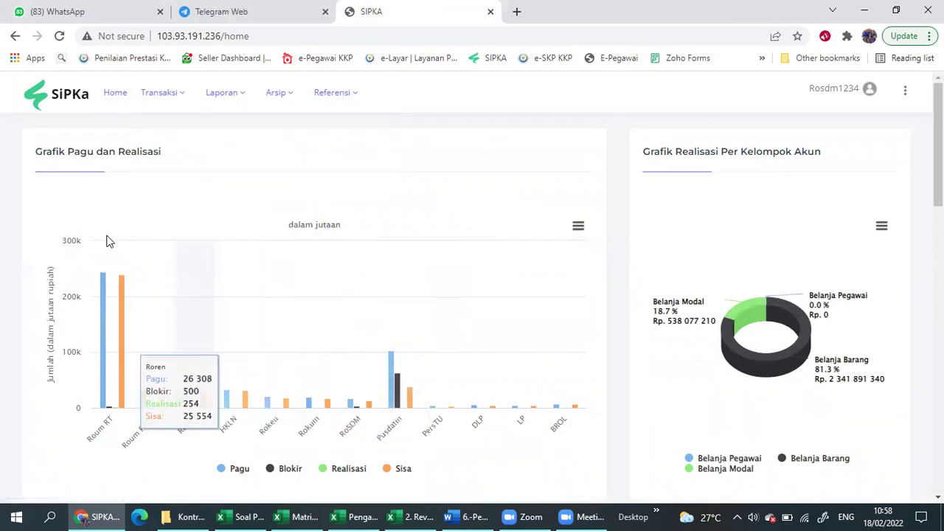
pyautogui.scroll(-5, 481, 321)
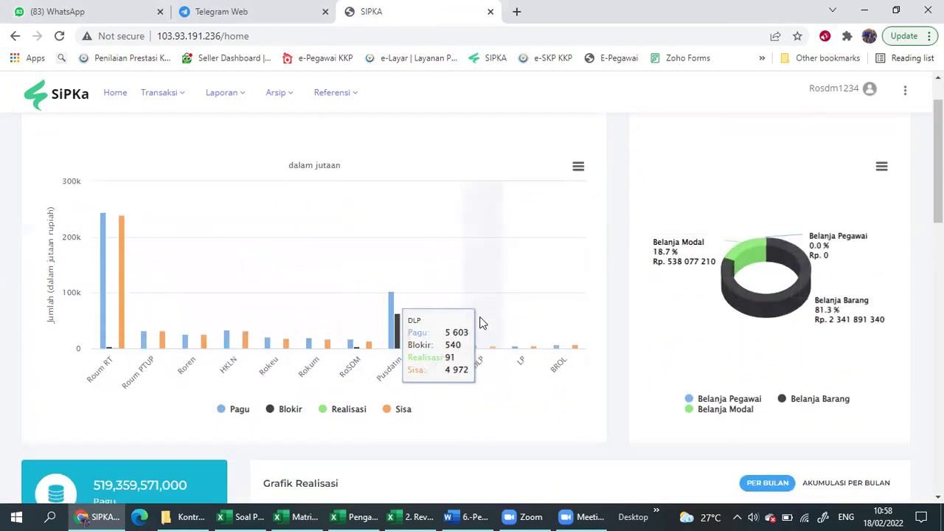
pyautogui.scroll(-6, 480, 312)
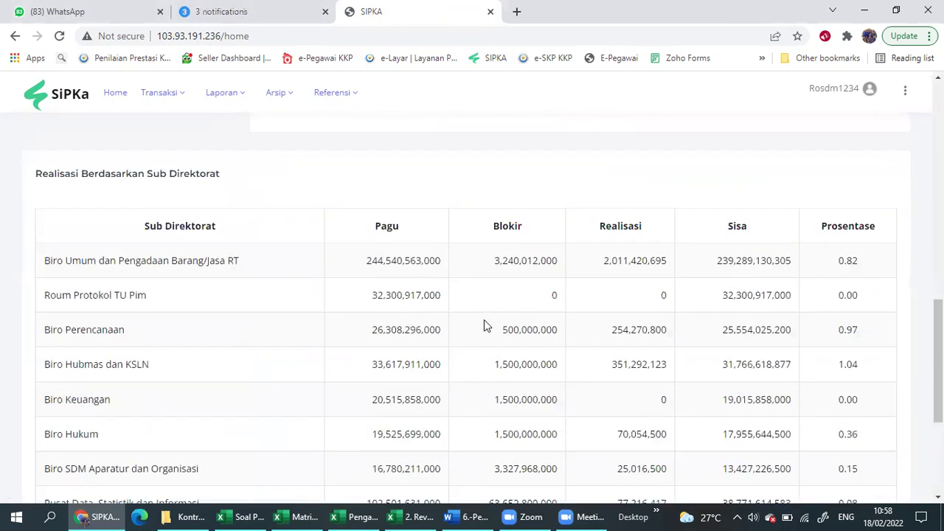
pyautogui.scroll(-3, 485, 326)
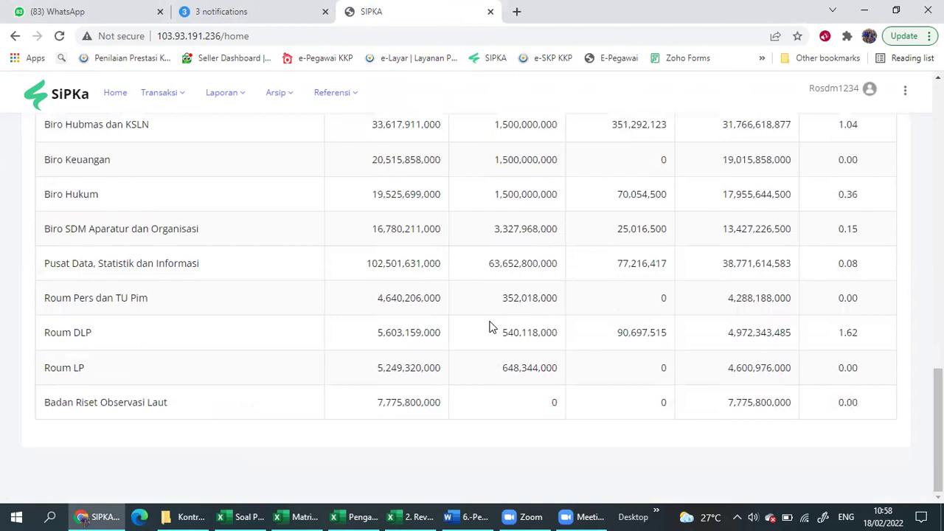
pyautogui.scroll(10, 478, 325)
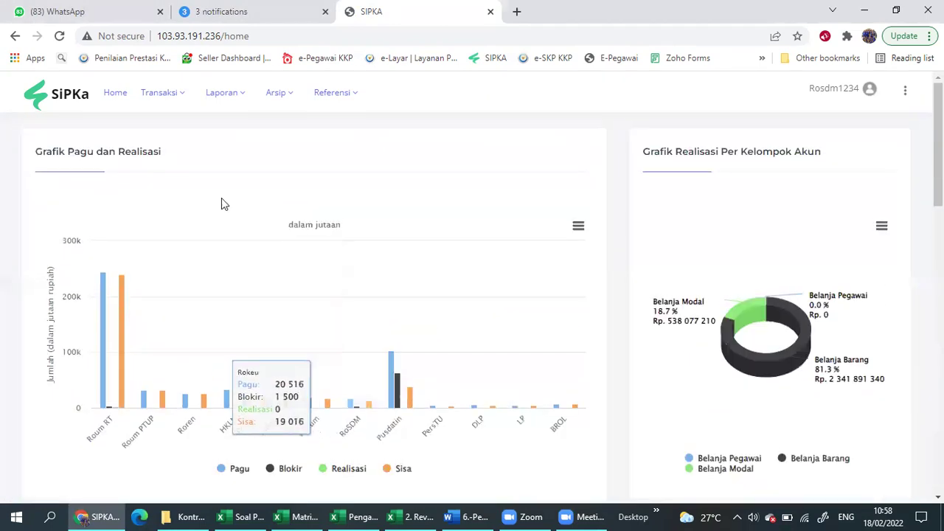
# Step: Open the Kuitansi transaction list and start a new receipt for the listed sub-directorate
pyautogui.click(161, 104)
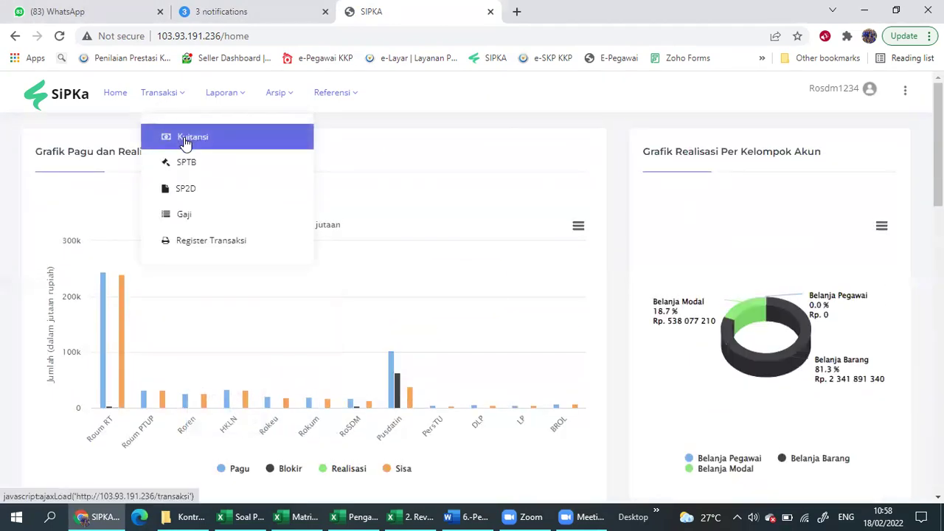
pyautogui.click(188, 142)
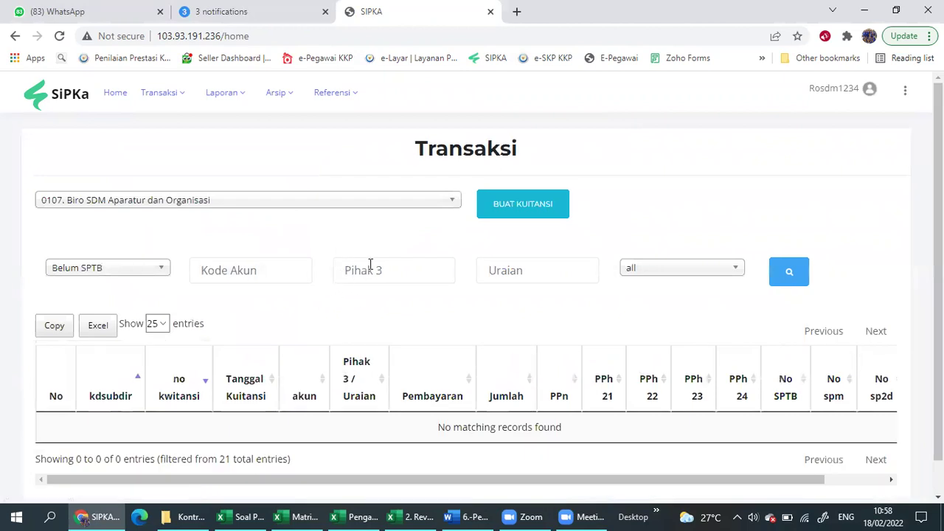
pyautogui.click(507, 206)
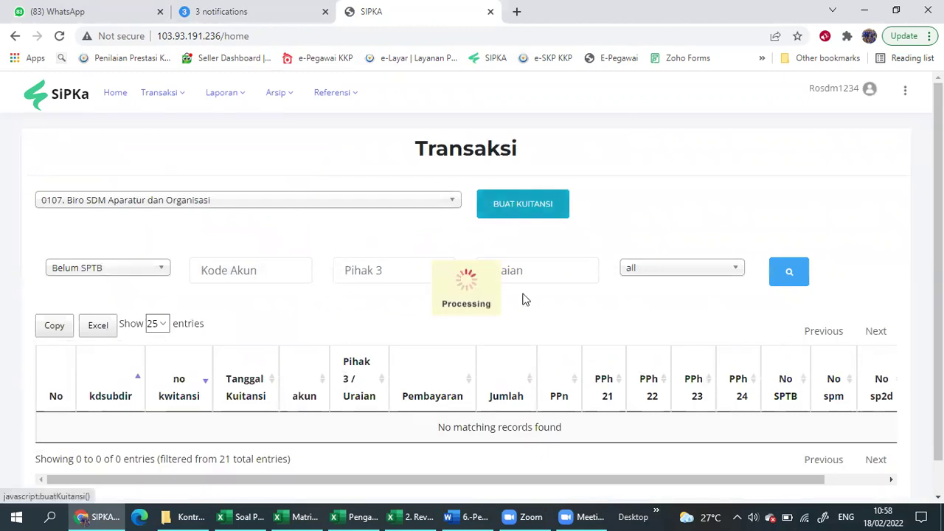
# Step: Set the receipt's Jenis / Sifat Pembayaran to Pembayaran Langsung (LS) Bendahara
pyautogui.click(420, 253)
pyautogui.click(321, 260)
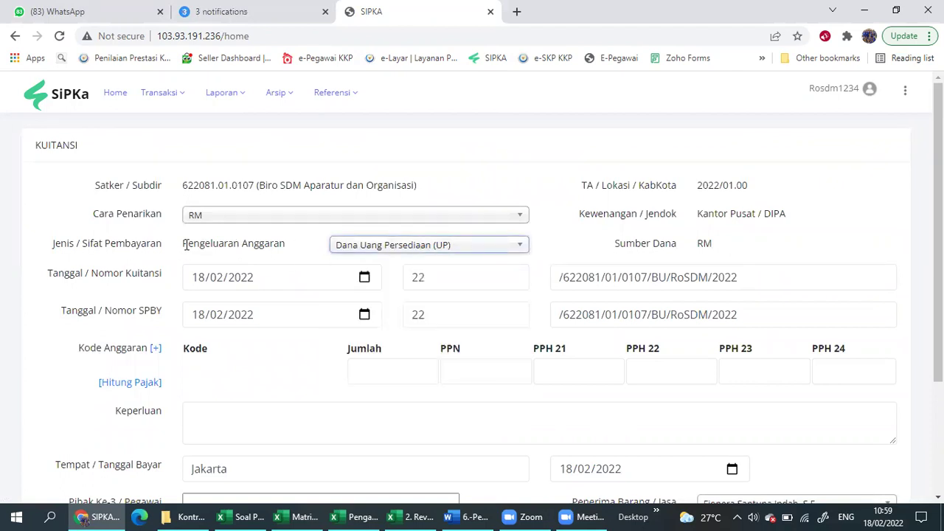
pyautogui.moveTo(184, 249); pyautogui.dragTo(276, 247)
pyautogui.click(377, 246)
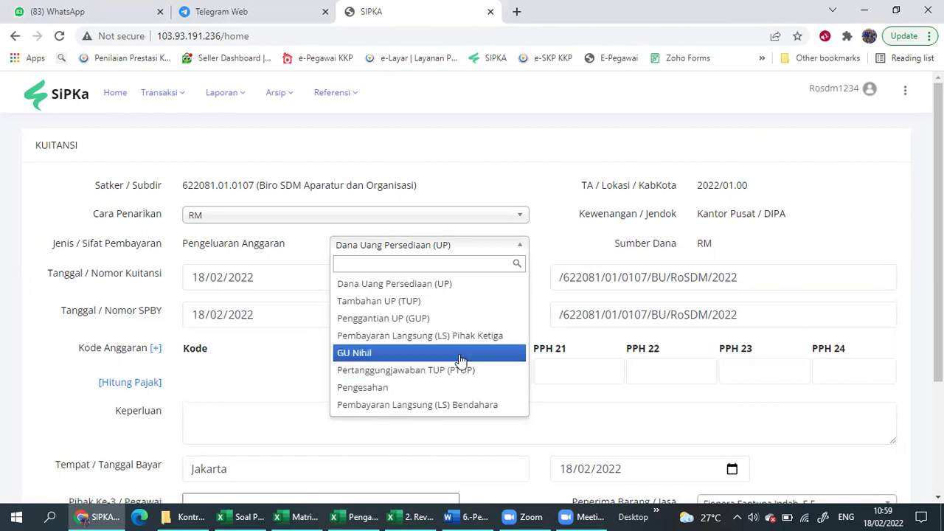
pyautogui.click(457, 404)
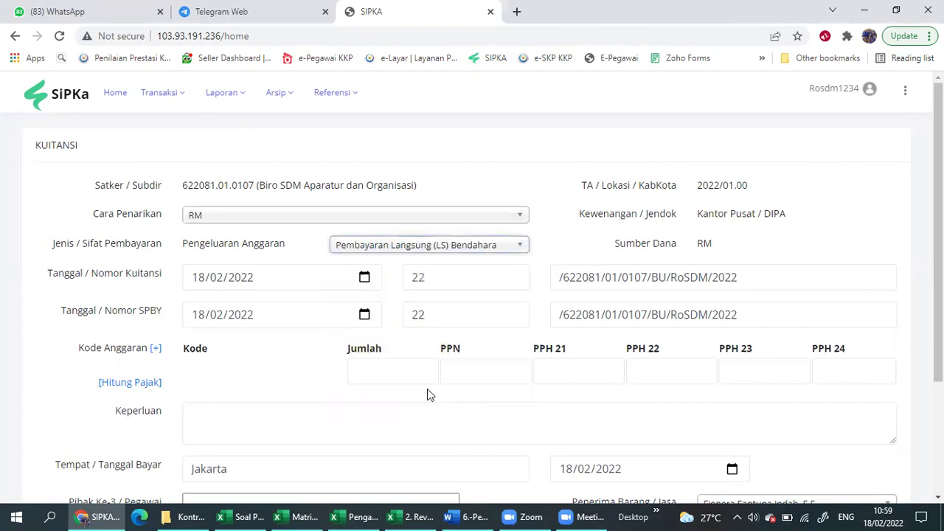
# Step: Check the Nomor Kuitansi and Nomor SPBY fields and enter 1.200.000 as the receipt's Jumlah
pyautogui.click(457, 283)
pyautogui.click(467, 312)
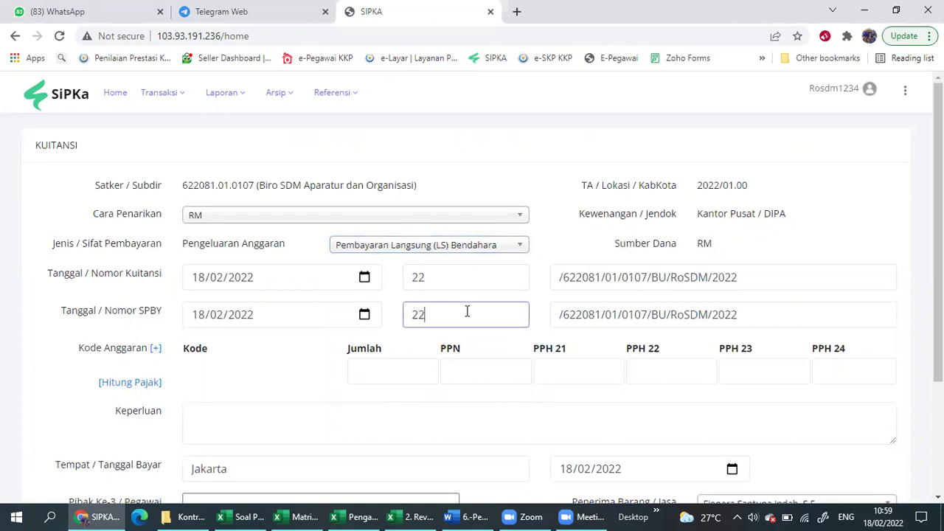
pyautogui.click(375, 370)
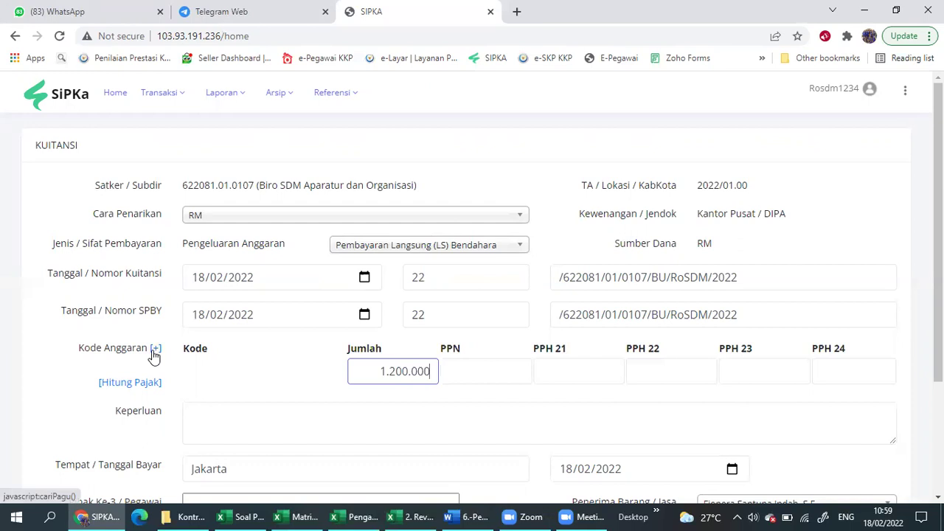
# Step: Add budget item A.0.0.1 Makan Rapat Biasa DKI Jakarta under 032.01.WA 2323.EBC, 954, 051, B, 521211 as the receipt's Kode Anggaran
pyautogui.click(155, 349)
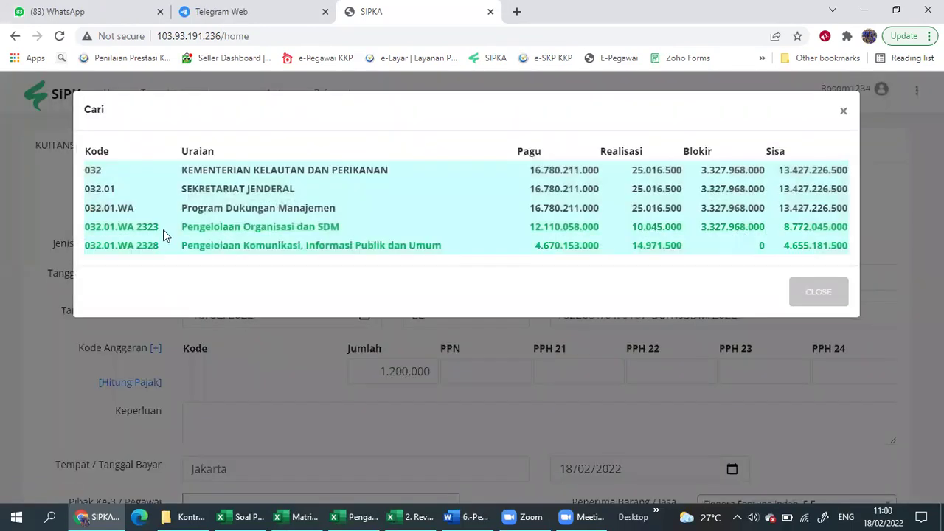
pyautogui.click(153, 228)
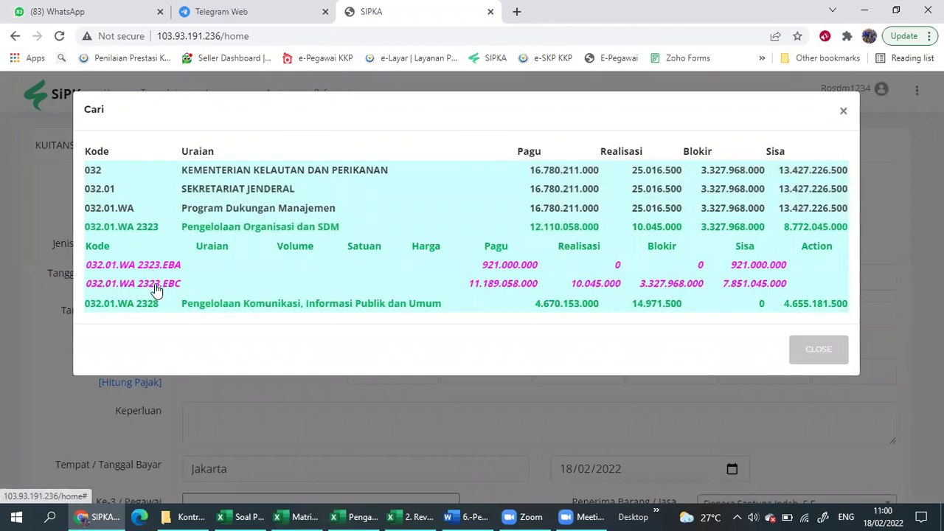
pyautogui.click(156, 288)
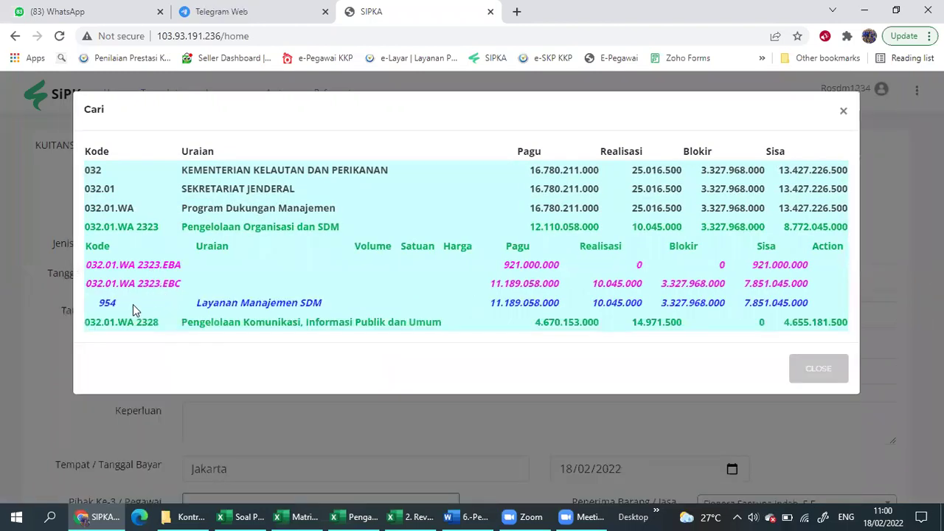
pyautogui.click(113, 310)
pyautogui.scroll(-1, 133, 332)
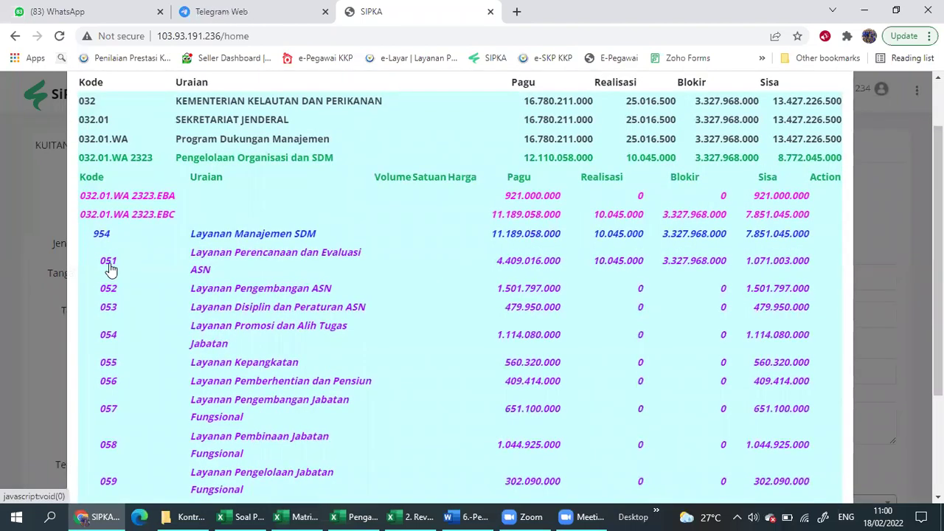
pyautogui.click(110, 265)
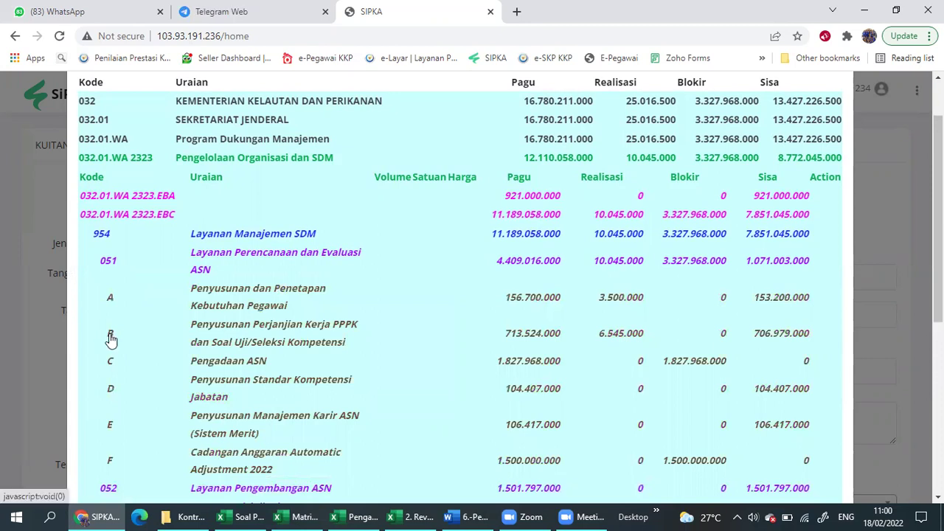
pyautogui.click(111, 340)
pyautogui.scroll(-2, 153, 310)
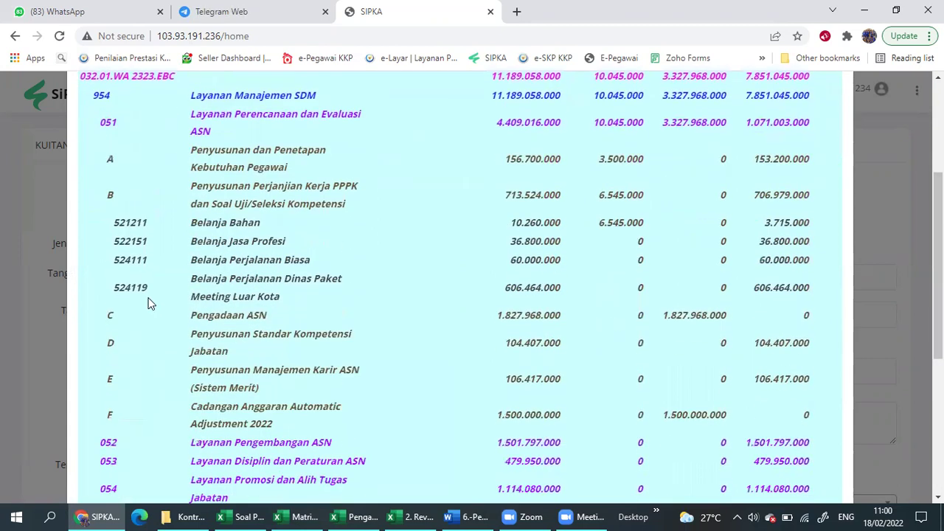
pyautogui.click(133, 226)
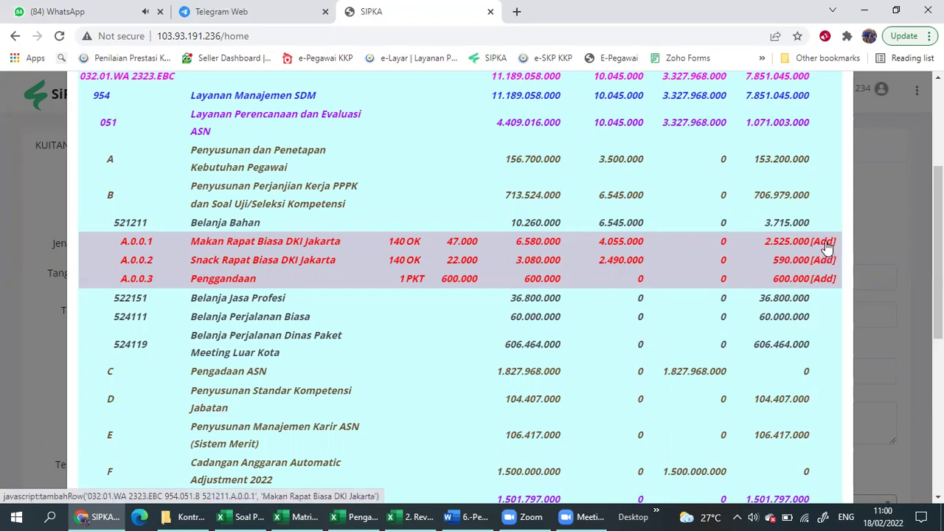
pyautogui.click(824, 242)
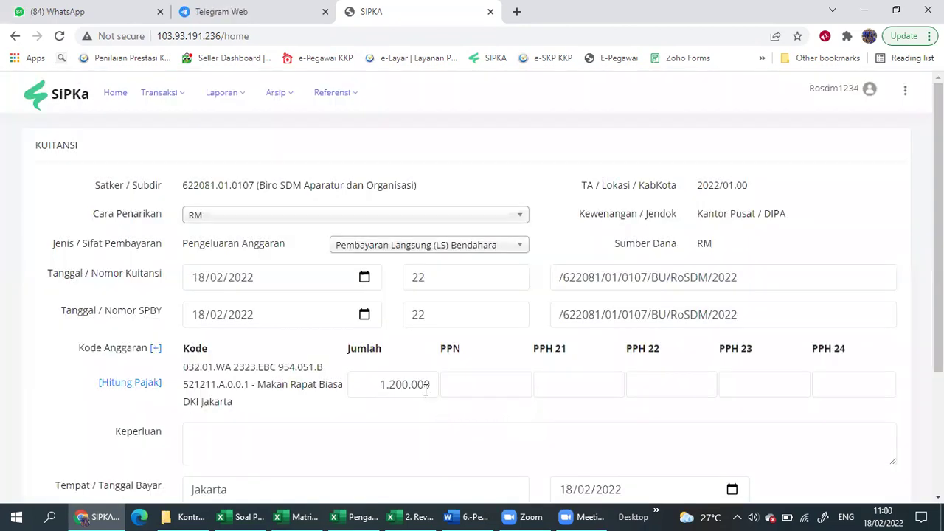
# Step: Begin the Keperluan description with "Pertangguungjawaban Langsung (LS) Bendahara, belanja Makan"
pyautogui.scroll(-3, 272, 372)
pyautogui.click(262, 314)
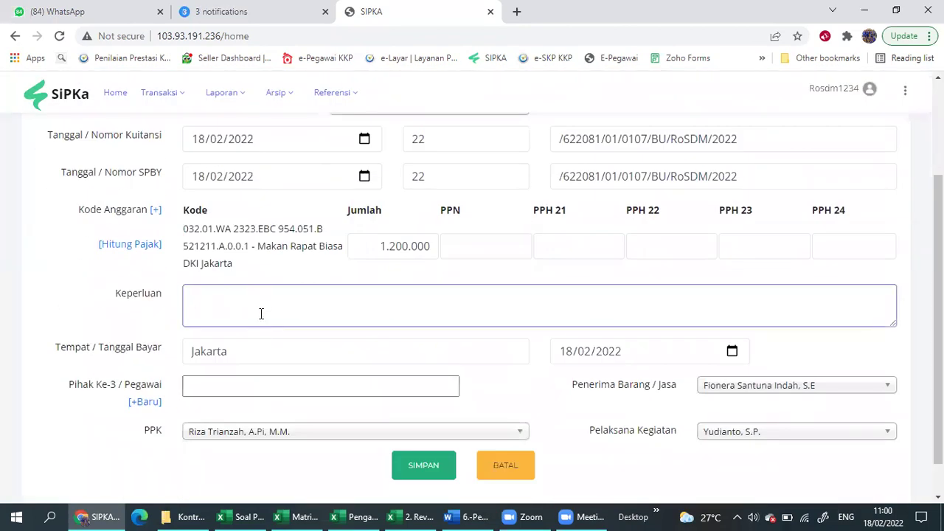
pyautogui.write('Pertangguungjawaban')
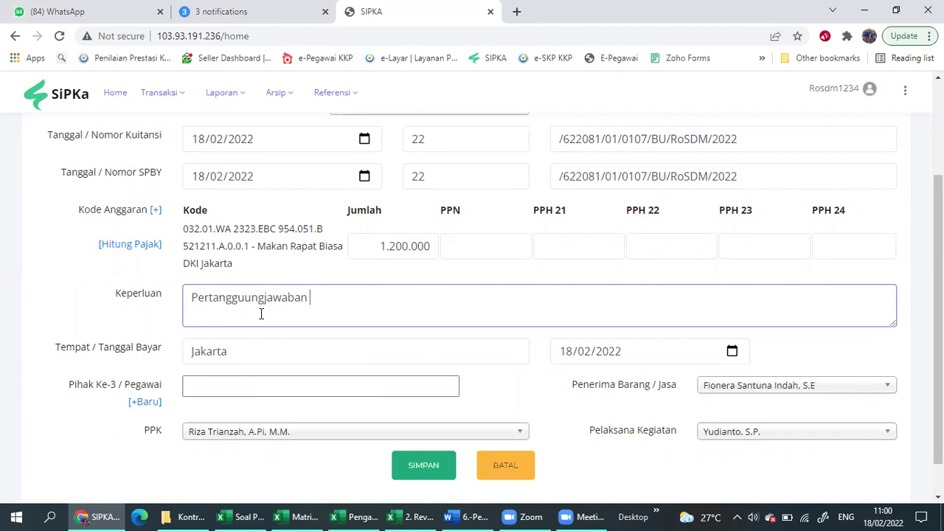
pyautogui.scroll(2, 345, 335)
pyautogui.scroll(-2, 333, 340)
pyautogui.write('Langsung (LS) Bendahara, kegiatan Makan')
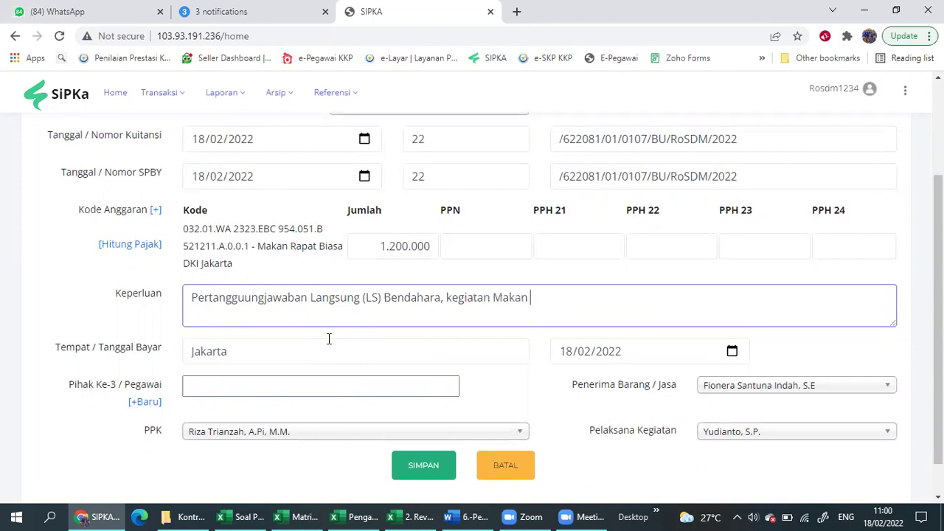
pyautogui.hotkey('ctrl', 'Left')
pyautogui.hotkey('ctrl', 'shift', 'Right')
pyautogui.write('belanja ')
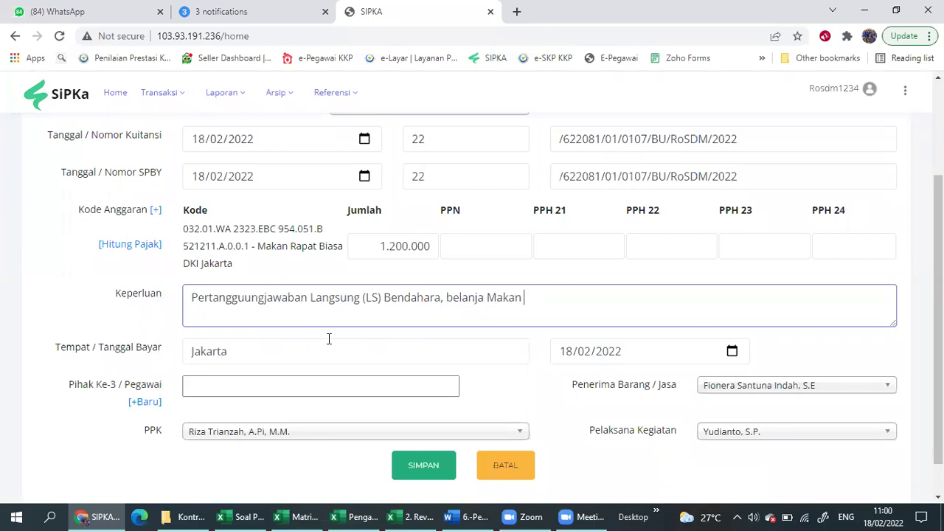
# Step: Complete the Keperluan description with "rapat asal asalan, 22 Januari 2022"
pyautogui.write('p')
pyautogui.press('BackSpace')
pyautogui.press('BackSpace')
pyautogui.write('awa')
pyautogui.press('BackSpace')
pyautogui.write('pat asal asalan, 22 J')
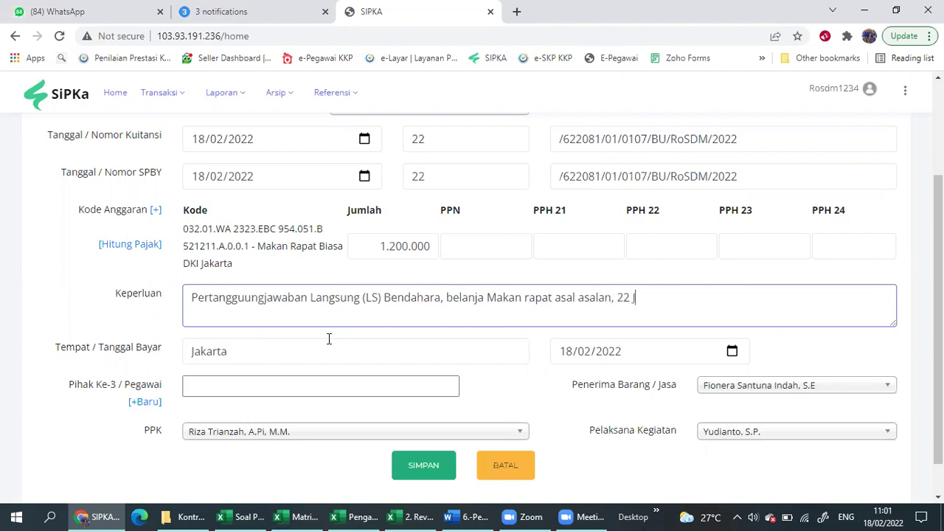
pyautogui.write('anuari 2022')
# Step: Highlight the end of the Keperluan description and check the Tempat / Tanggal Bayar fields
pyautogui.moveTo(699, 297); pyautogui.dragTo(572, 301)
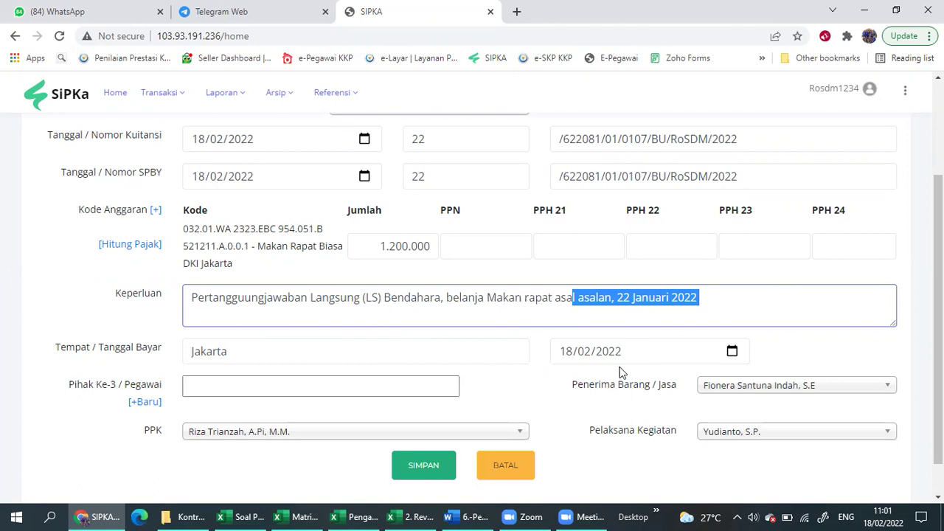
pyautogui.click(599, 364)
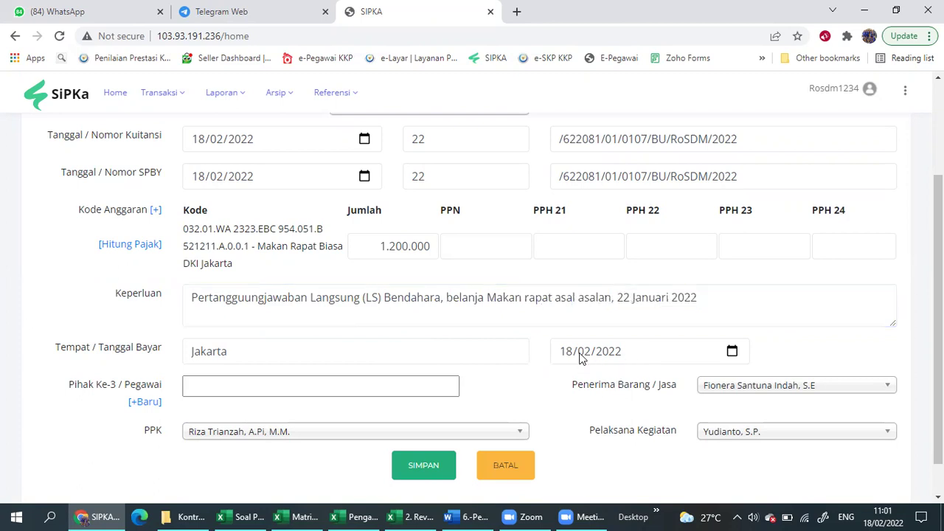
pyautogui.click(305, 352)
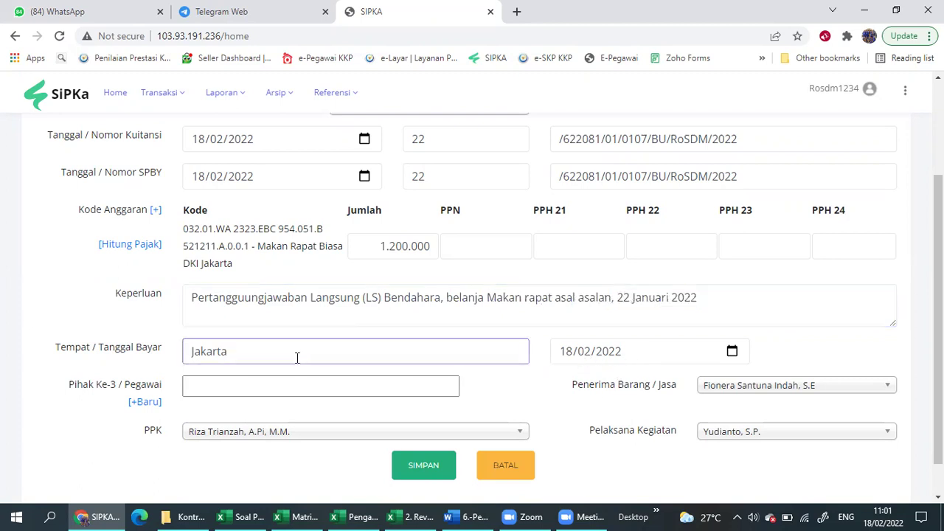
pyautogui.scroll(-1, 297, 358)
pyautogui.click(220, 349)
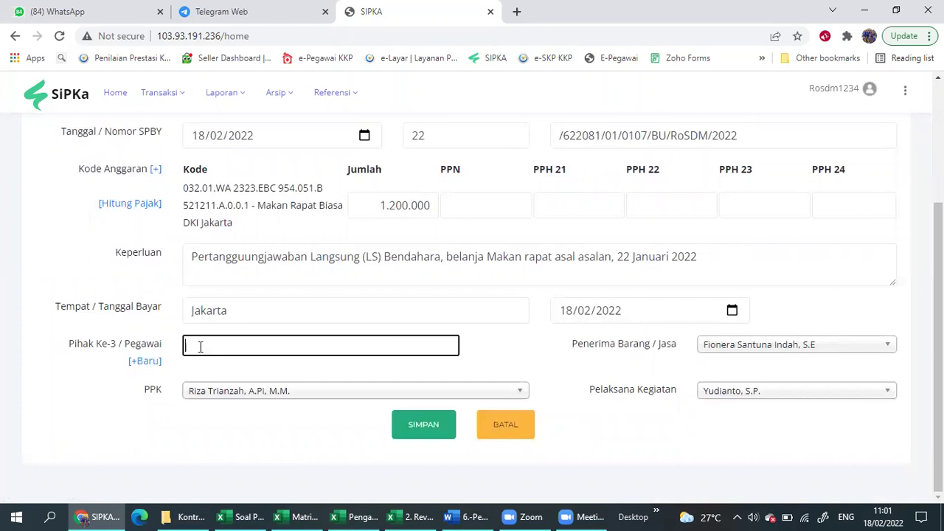
pyautogui.write('Hokben')
pyautogui.moveTo(235, 345); pyautogui.dragTo(150, 356)
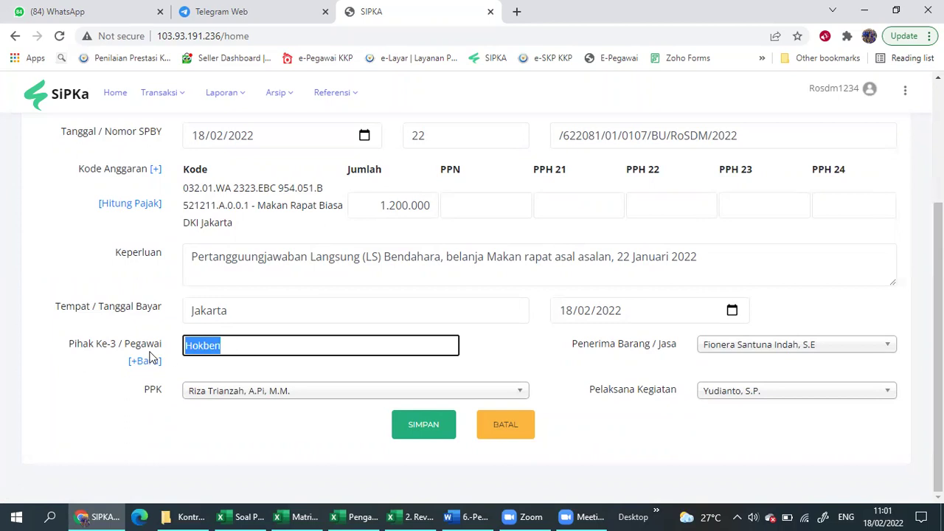
pyautogui.press('BackSpace')
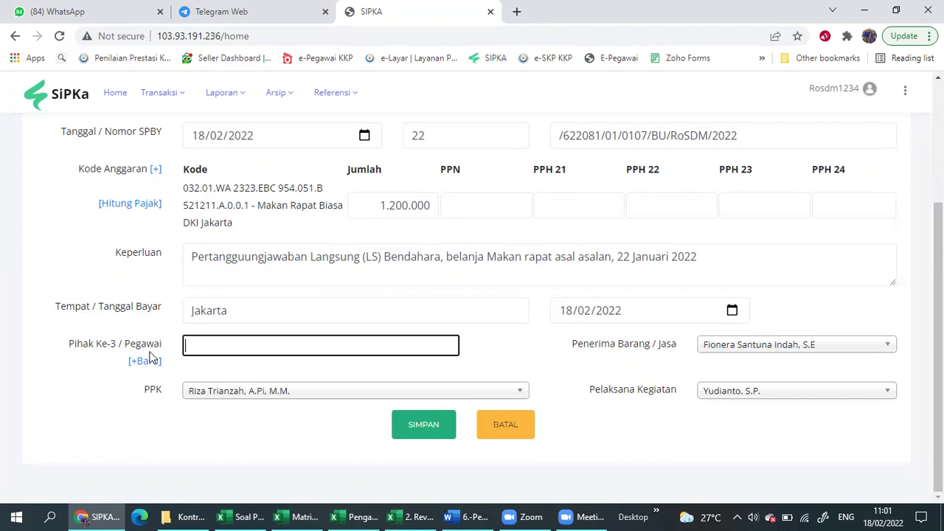
# Step: Search for "Sahira" and choose PT. SAHIRA BUTIK HOTEL as the Pihak Ke-3 / Pegawai
pyautogui.write('Sahira')
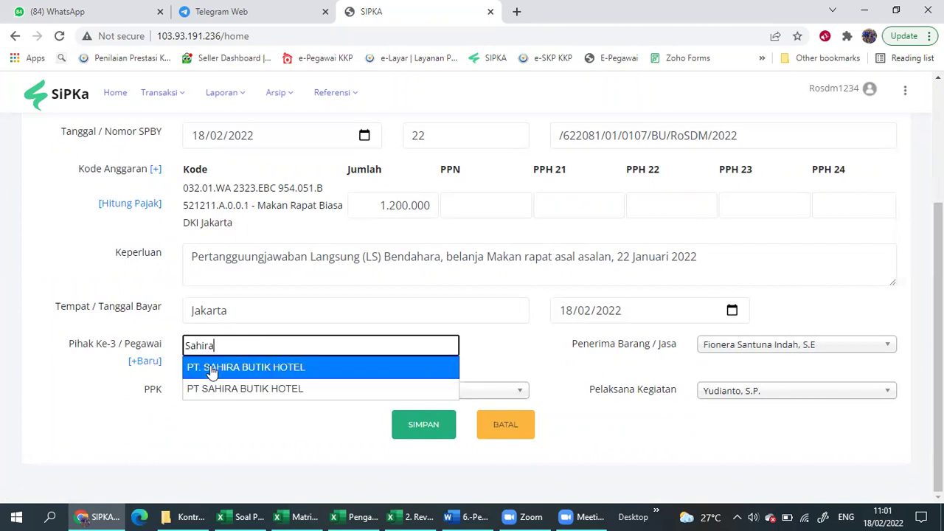
pyautogui.click(236, 374)
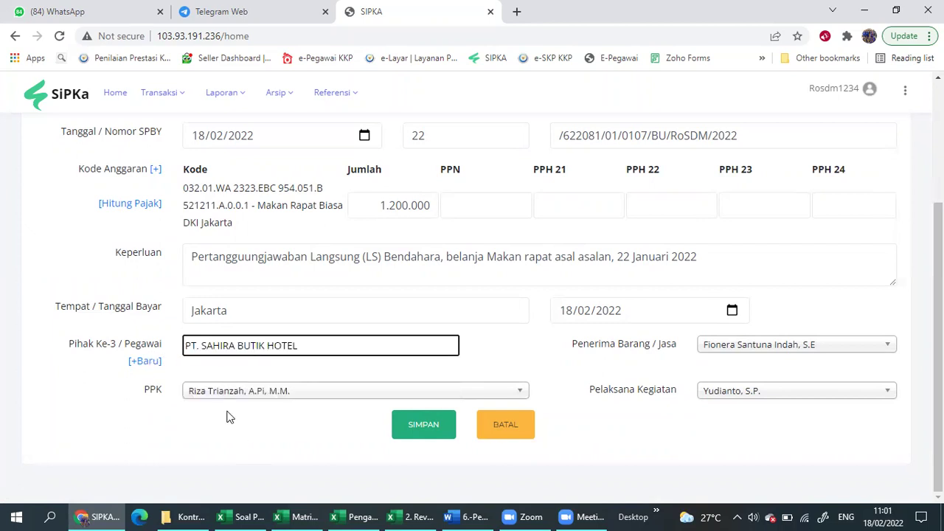
# Step: Clear the Pihak Ke-3 / Pegawai field and start a new third-party record with Jenis Pegawai, named "Hoka Hoka Bento Gambir"
pyautogui.moveTo(303, 348); pyautogui.dragTo(120, 344)
pyautogui.press('BackSpace')
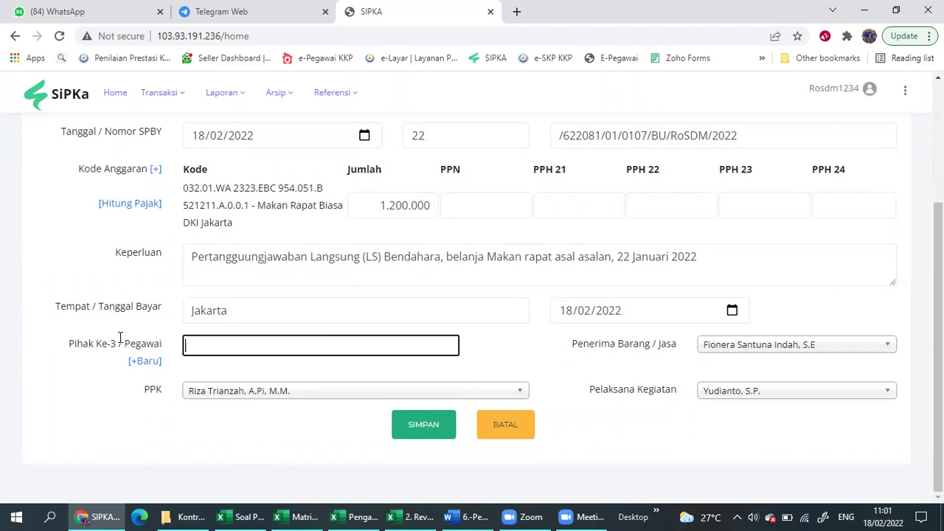
pyautogui.click(144, 361)
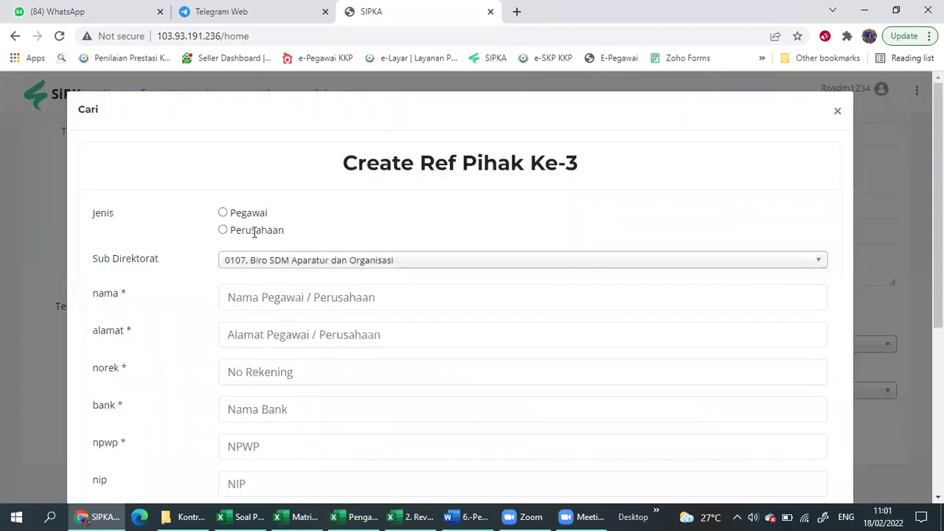
pyautogui.click(223, 212)
pyautogui.click(249, 298)
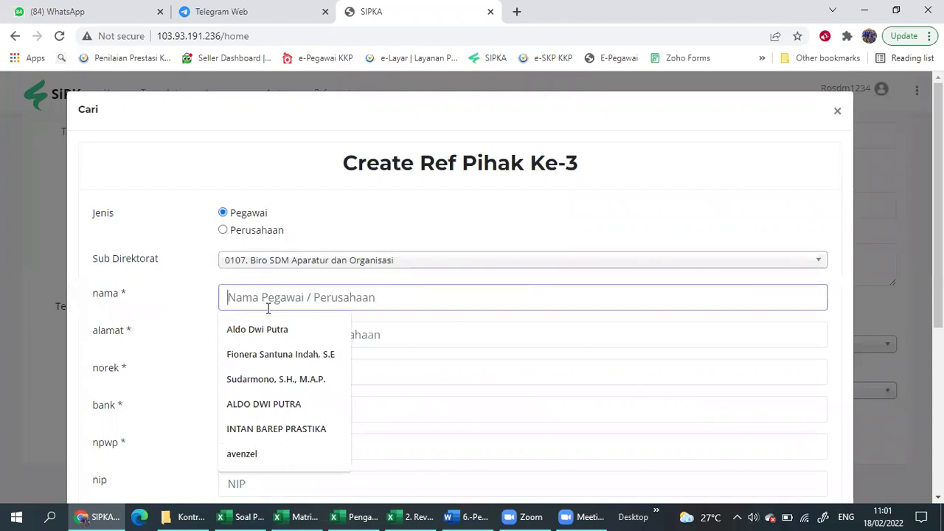
pyautogui.write('Hoka Hoka Bento Gambir')
# Step: Fill in the third party's address, bank account number and NPWP, and set the bank to BNI
pyautogui.click(284, 338)
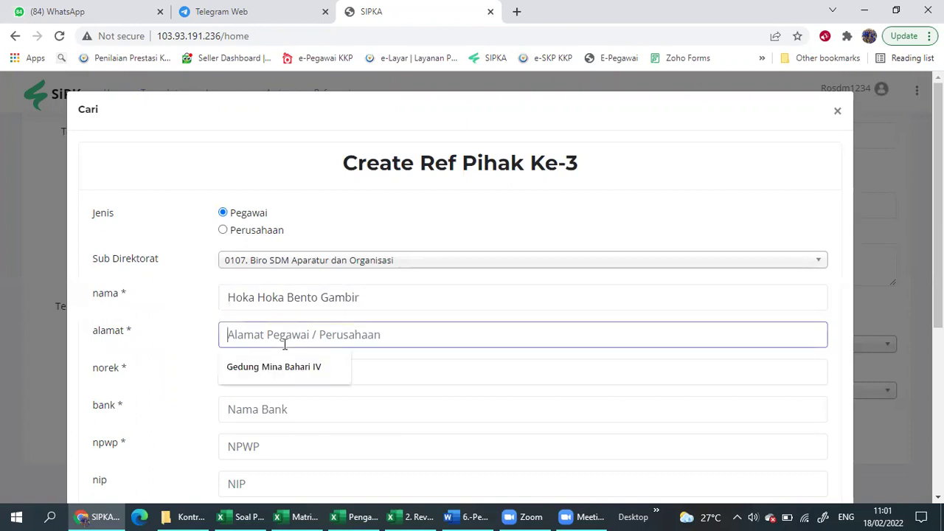
pyautogui.click(280, 367)
pyautogui.click(284, 372)
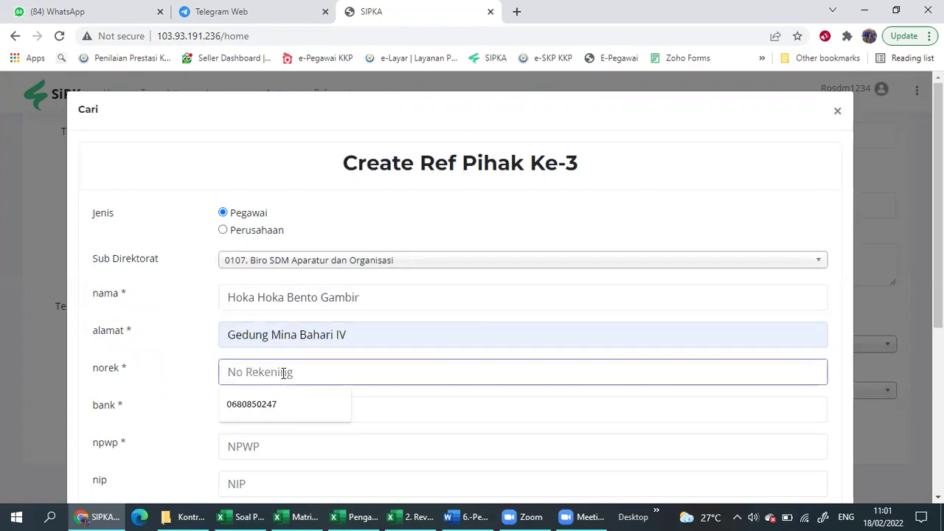
pyautogui.write('323232')
pyautogui.click(278, 406)
pyautogui.click(251, 443)
pyautogui.click(260, 450)
pyautogui.write('32323232')
# Step: Change the third party's Jenis to Perusahaan
pyautogui.scroll(-2, 262, 437)
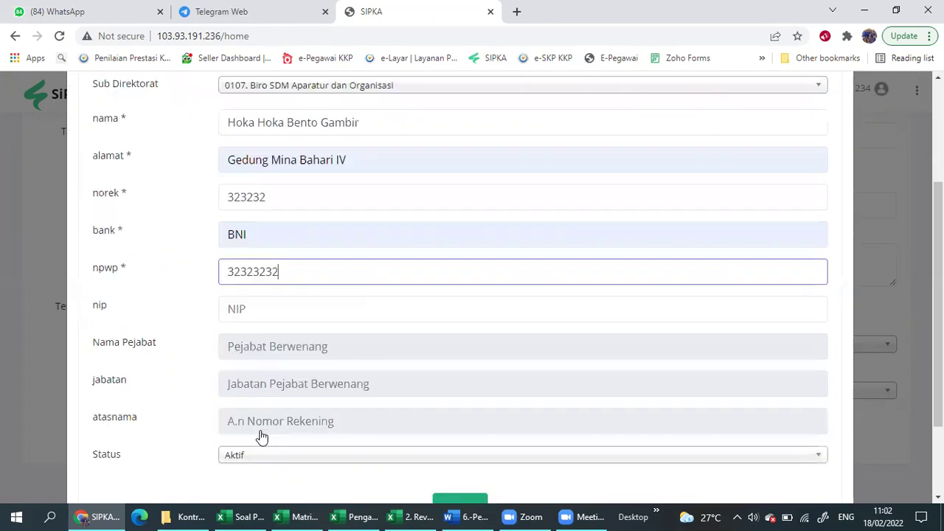
pyautogui.scroll(-1, 262, 437)
pyautogui.scroll(3, 260, 310)
pyautogui.click(222, 231)
# Step: Enter "fdfdfdf" for both Nama Pejabat and jabatan, and "323232" for atasnama
pyautogui.scroll(-4, 249, 359)
pyautogui.click(256, 254)
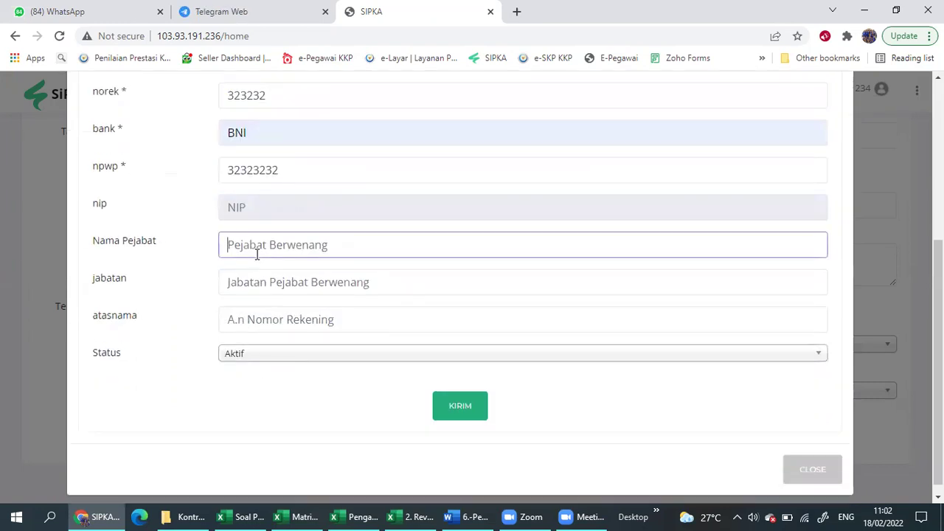
pyautogui.write('fdfdfdf')
pyautogui.click(281, 292)
pyautogui.write('fdfdfdf')
pyautogui.click(280, 328)
pyautogui.write('323232')
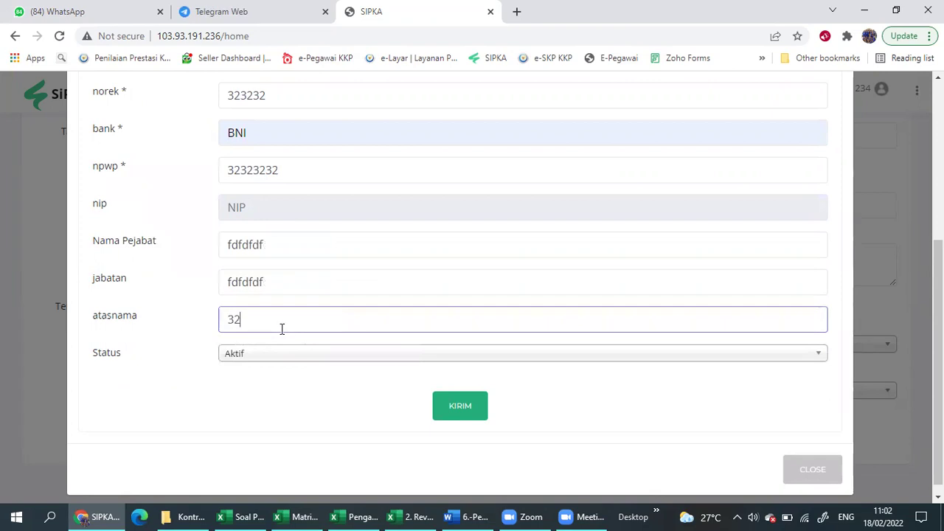
# Step: Review the completed third-party form, from Jenis and nama through Nama Pejabat, jabatan and atasnama
pyautogui.scroll(4, 333, 362)
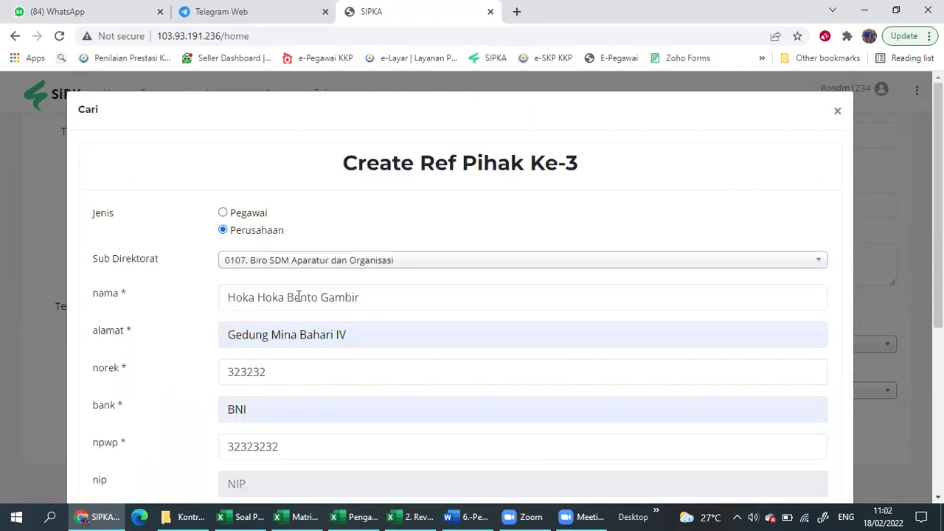
pyautogui.scroll(-1, 252, 377)
pyautogui.scroll(-1, 253, 377)
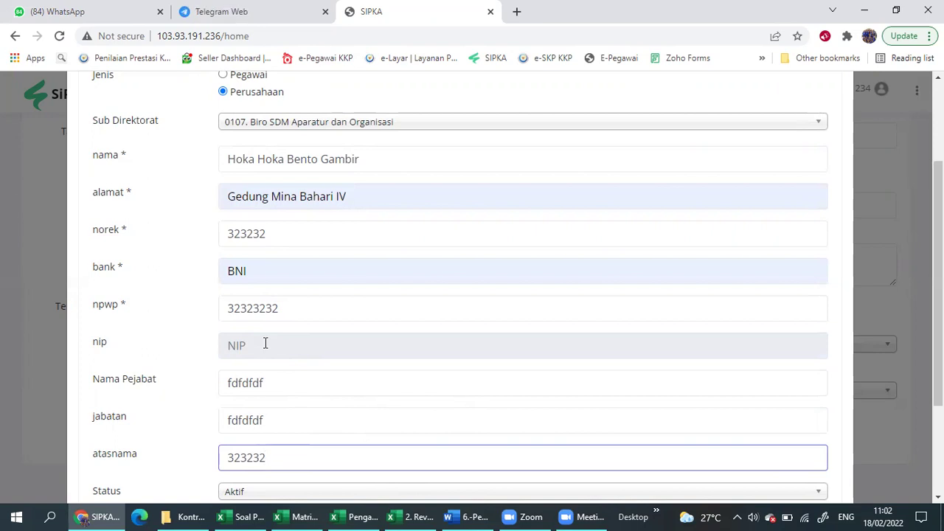
pyautogui.scroll(2, 240, 284)
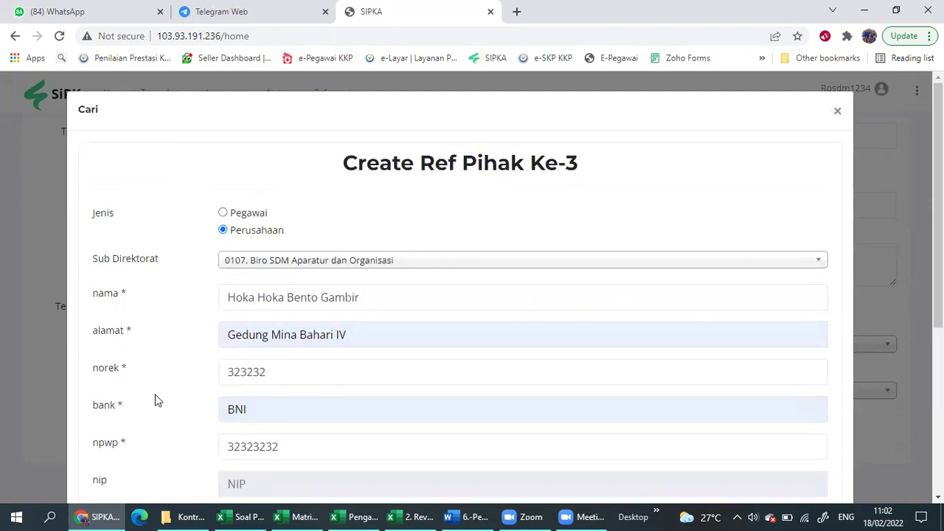
pyautogui.scroll(-1, 221, 369)
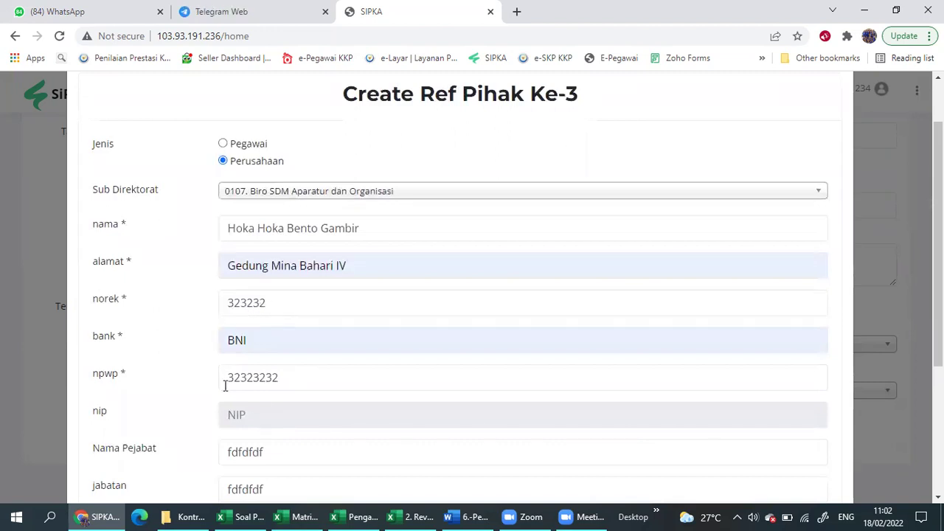
pyautogui.scroll(-1, 257, 433)
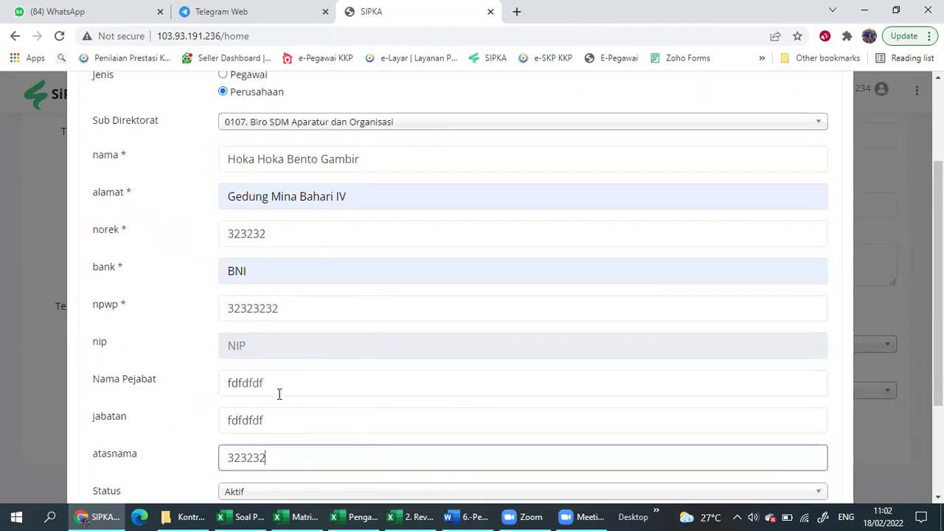
pyautogui.moveTo(264, 385); pyautogui.dragTo(197, 390)
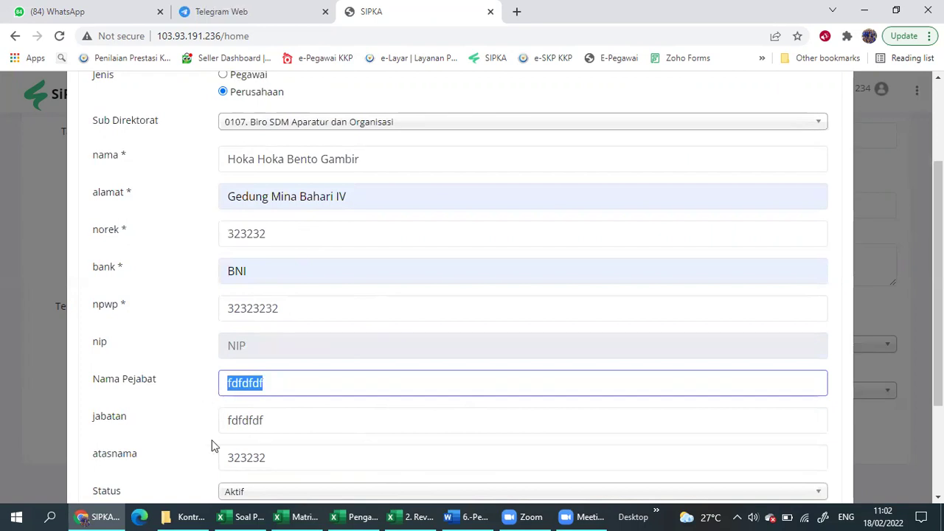
pyautogui.scroll(-1, 254, 441)
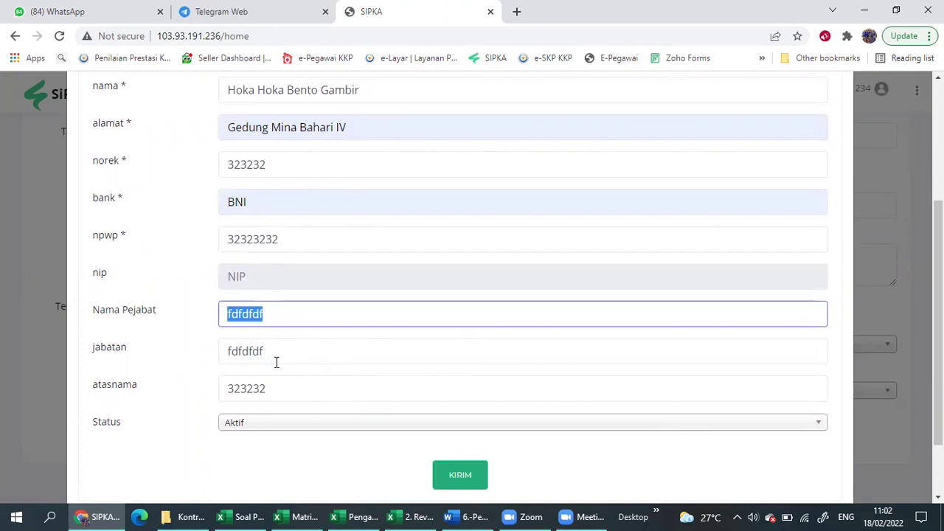
pyautogui.press('Tab')
pyautogui.press('Tab')
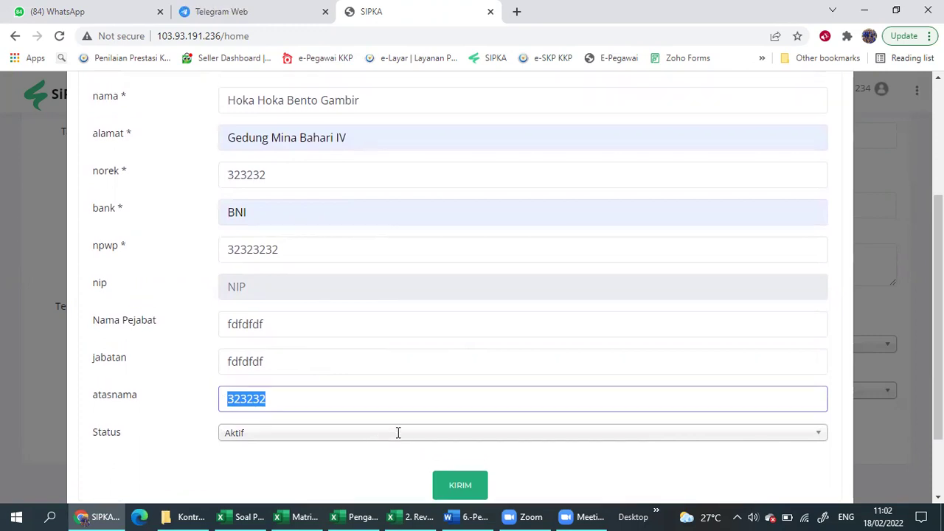
pyautogui.scroll(3, 316, 397)
pyautogui.scroll(-2, 295, 394)
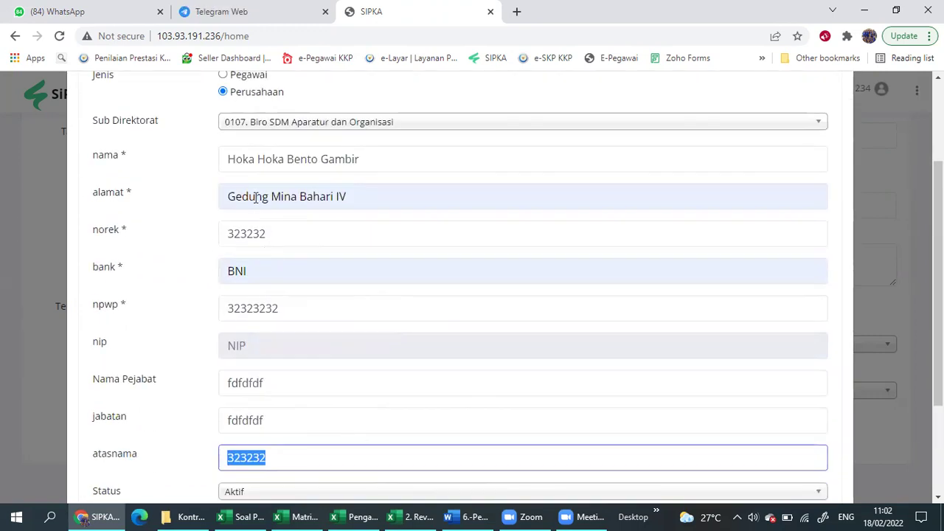
# Step: Submit the new third-party record, and search for "Hoka" to choose Hoka Hoka Bento Gambir as the Pihak Ke-3 / Pegawai
pyautogui.scroll(-2, 336, 336)
pyautogui.click(459, 458)
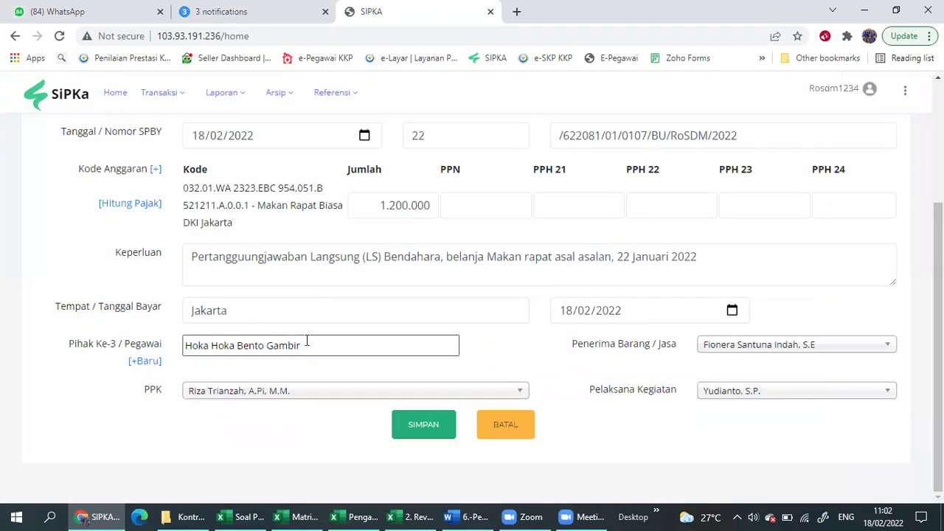
pyautogui.moveTo(305, 340); pyautogui.dragTo(107, 332)
pyautogui.press('BackSpace')
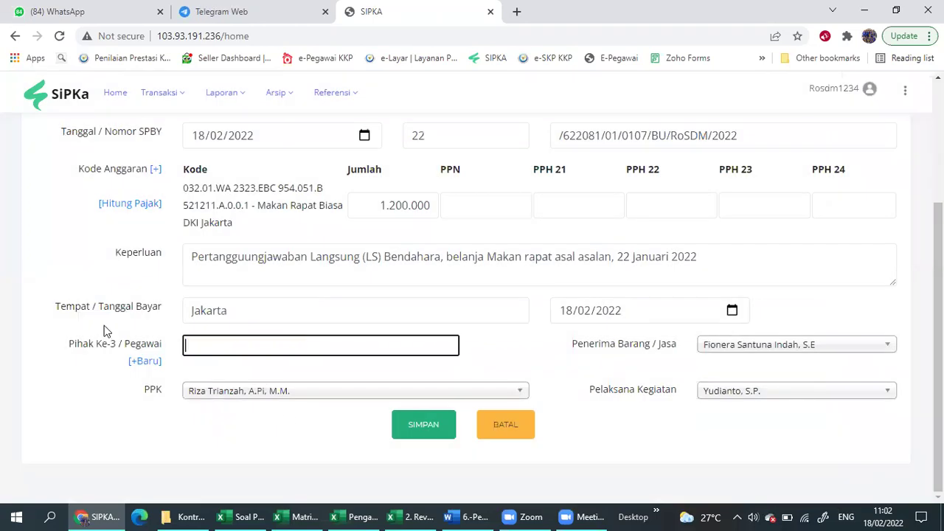
pyautogui.write('Hoka')
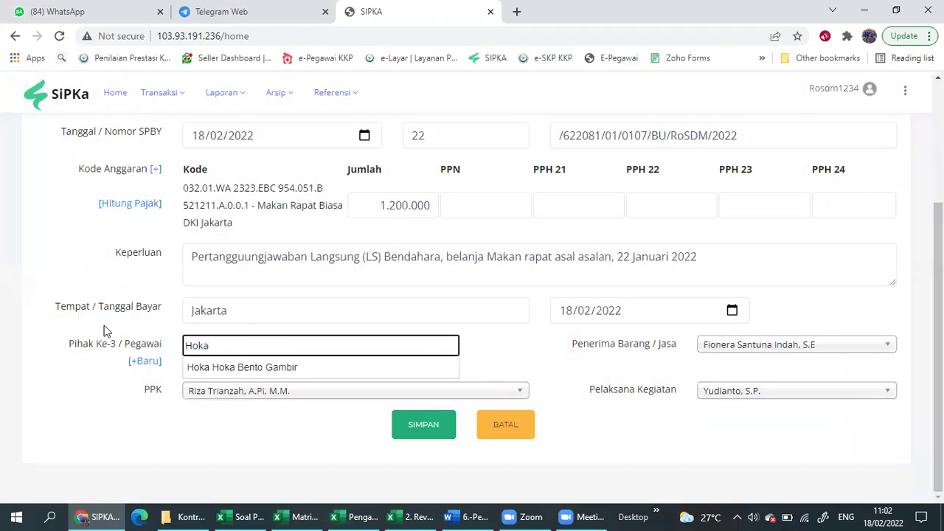
pyautogui.click(232, 369)
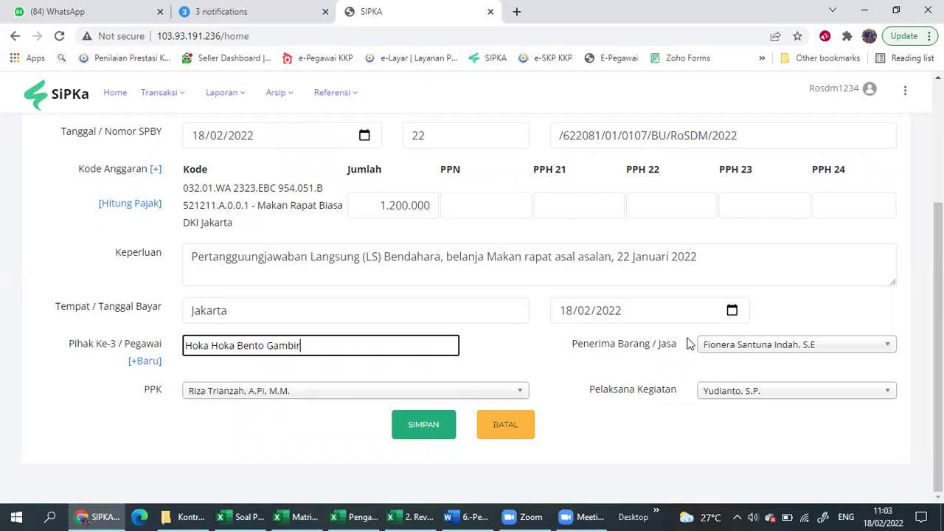
# Step: Choose the first listed Penerima Barang / Jasa and the fourth listed Pelaksana Kegiatan, and save the kuitansi
pyautogui.click(751, 350)
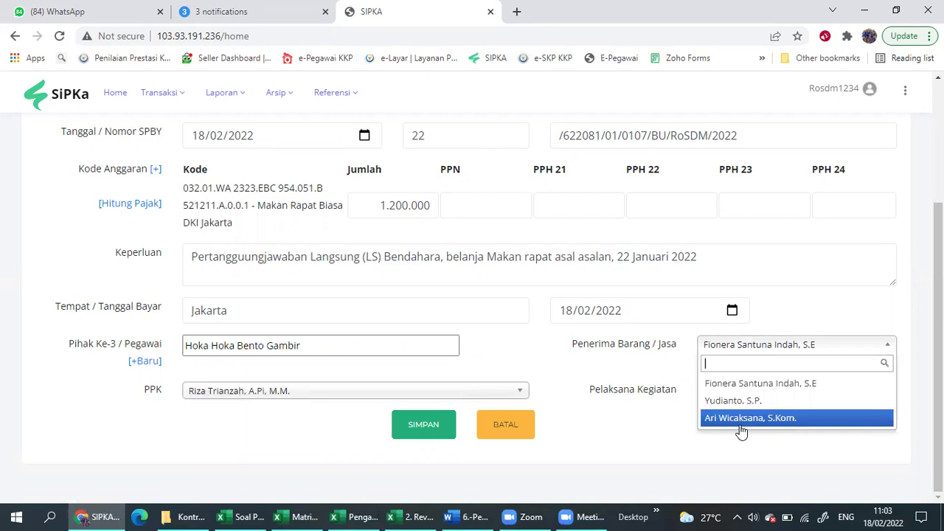
pyautogui.click(760, 383)
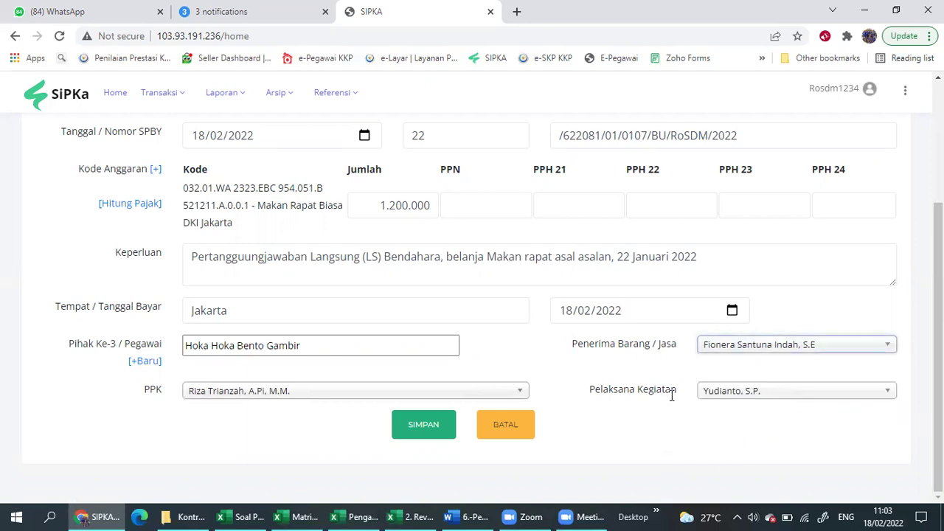
pyautogui.click(726, 395)
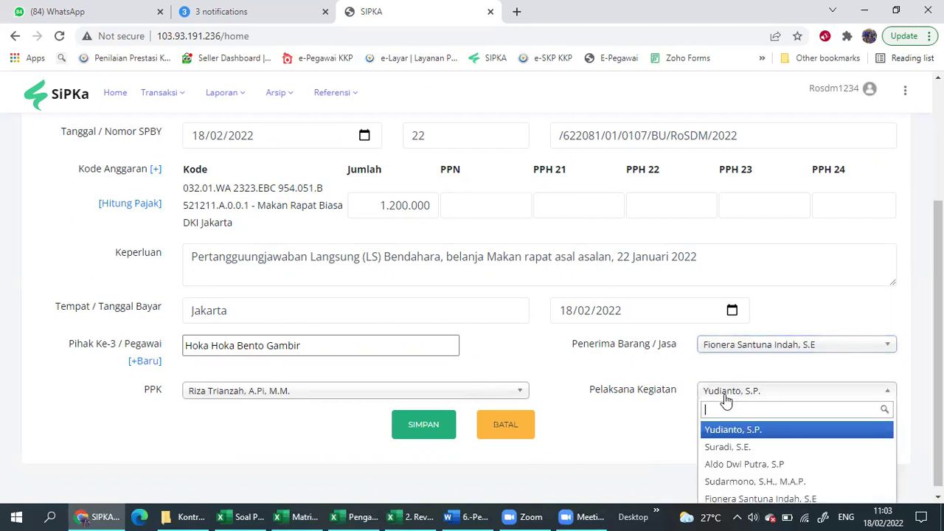
pyautogui.click(742, 482)
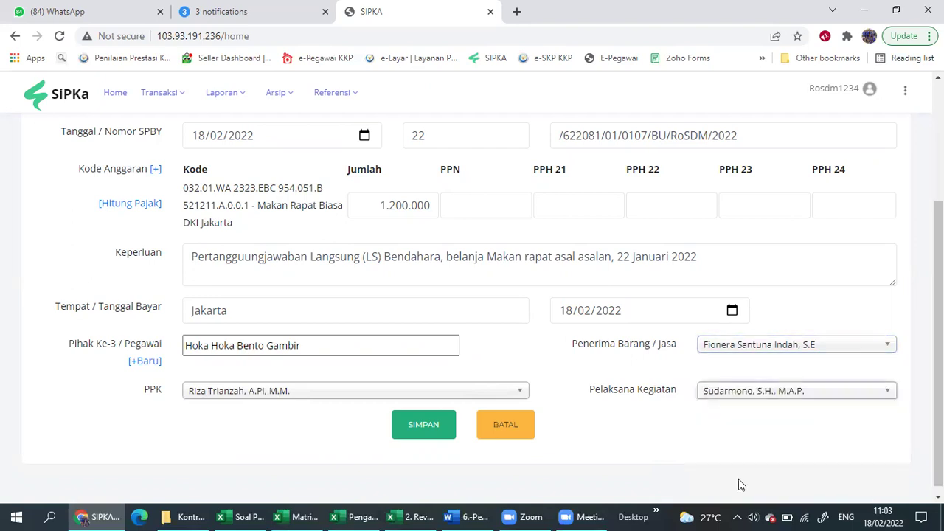
pyautogui.click(418, 434)
# Step: Start creating an SPTB from the Hoka Hoka Bento Gambir kuitansi in the Transaksi list
pyautogui.scroll(-2, 411, 428)
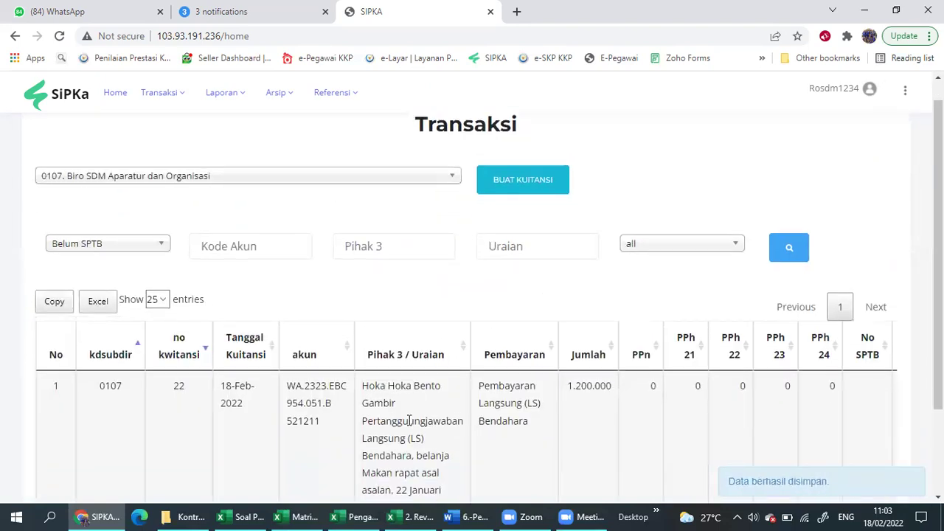
pyautogui.scroll(1, 141, 317)
pyautogui.scroll(-1, 148, 317)
pyautogui.moveTo(639, 447); pyautogui.dragTo(872, 427)
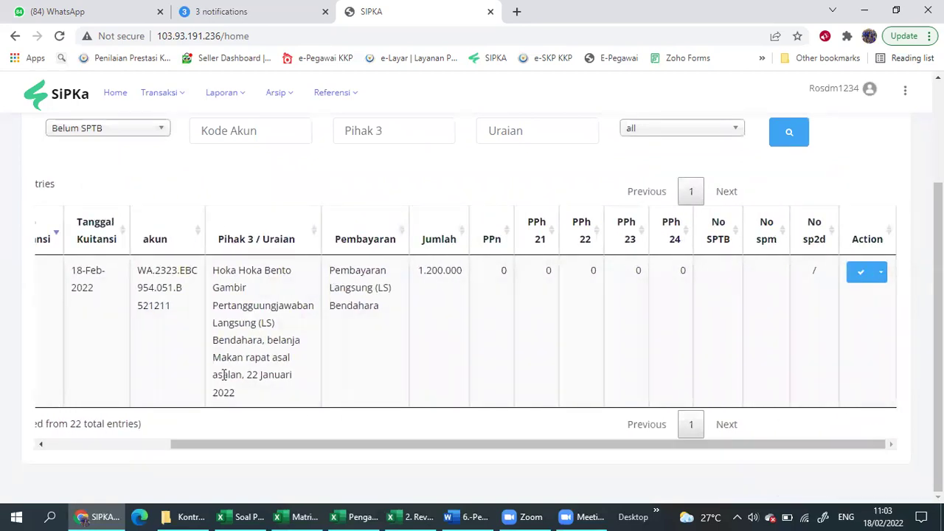
pyautogui.click(879, 274)
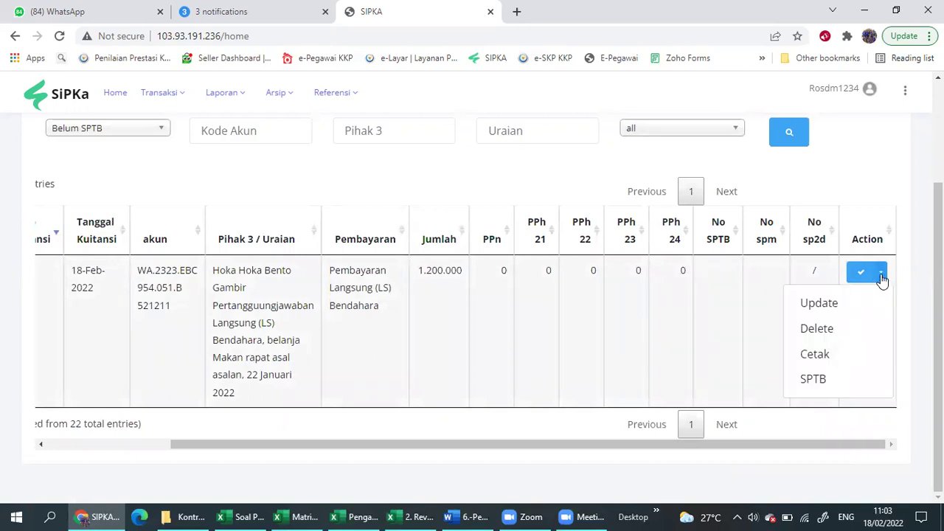
pyautogui.click(881, 275)
pyautogui.click(881, 276)
pyautogui.click(814, 379)
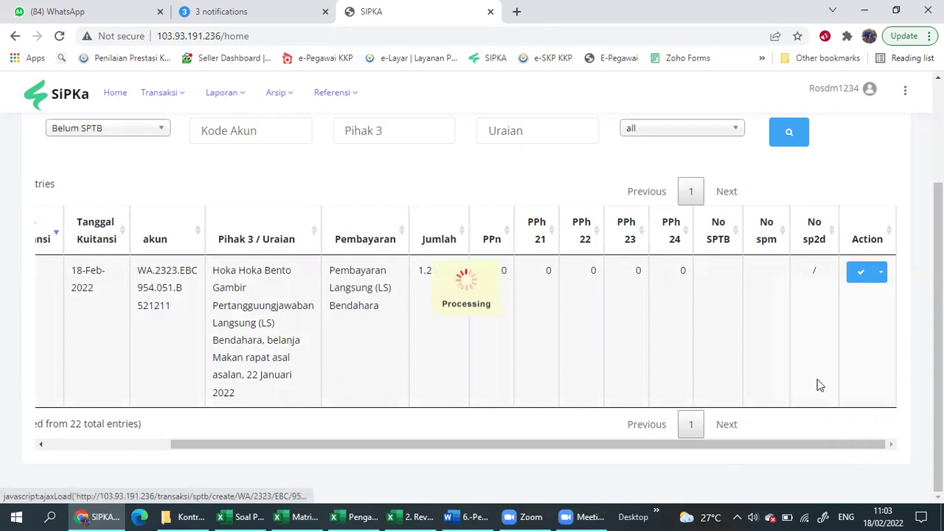
# Step: Mark kuitansi 22 for processing and save the SPTB
pyautogui.click(871, 279)
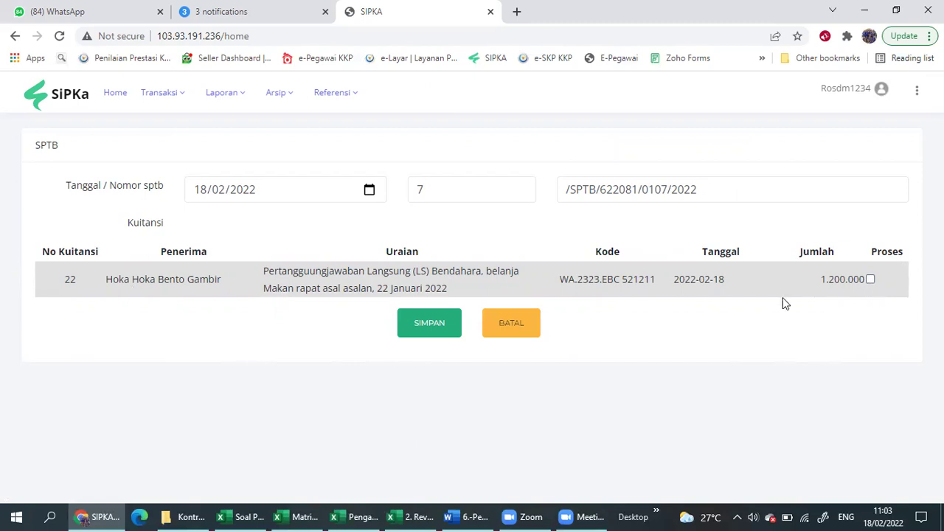
pyautogui.click(871, 280)
pyautogui.click(871, 279)
pyautogui.click(428, 333)
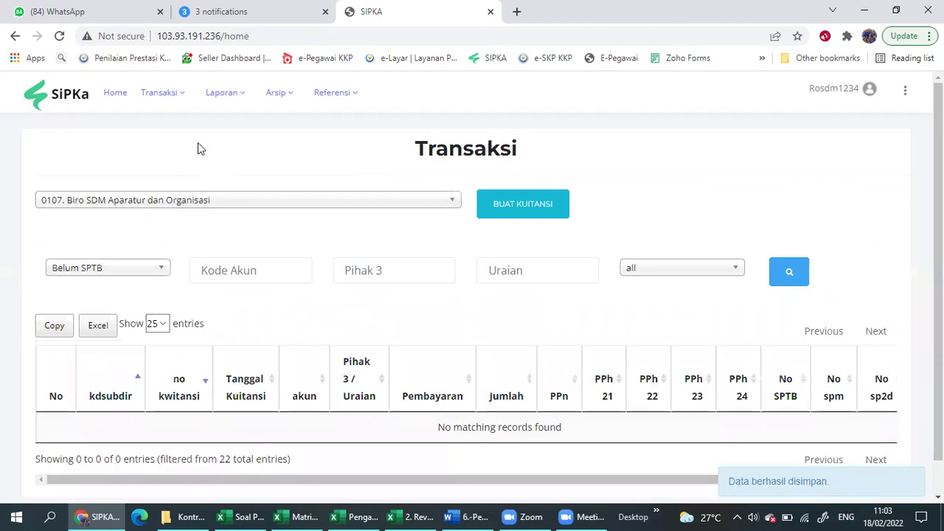
# Step: Open the SPTB list and look over its entries
pyautogui.moveTo(157, 94)
pyautogui.click(185, 175)
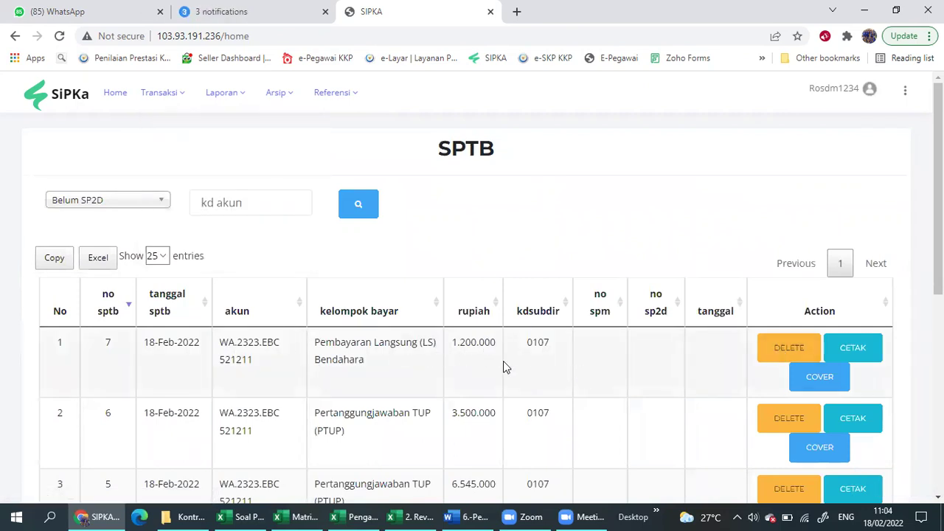
pyautogui.scroll(-1, 505, 367)
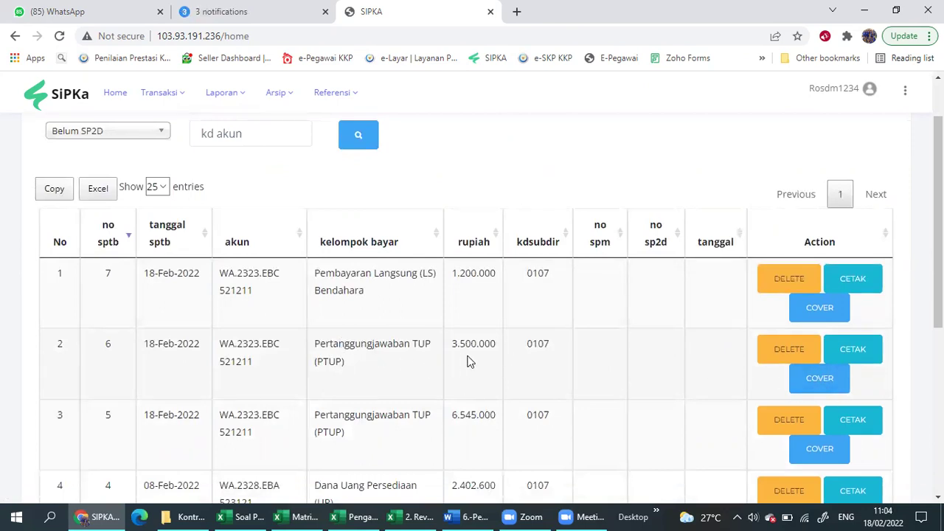
# Step: Open the printable document for SPTB number 6 and examine its expenditure table and signature section
pyautogui.click(845, 352)
pyautogui.click(152, 194)
pyautogui.click(127, 217)
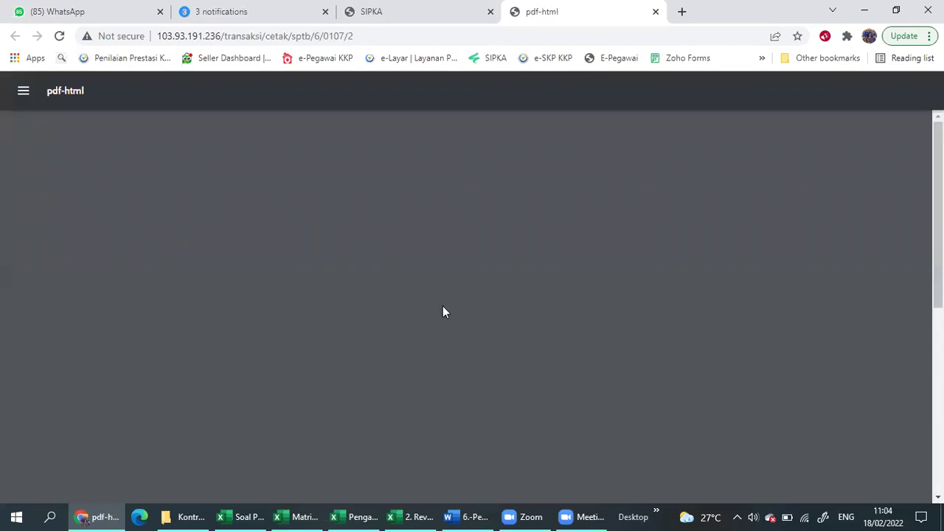
pyautogui.scroll(-3, 441, 317)
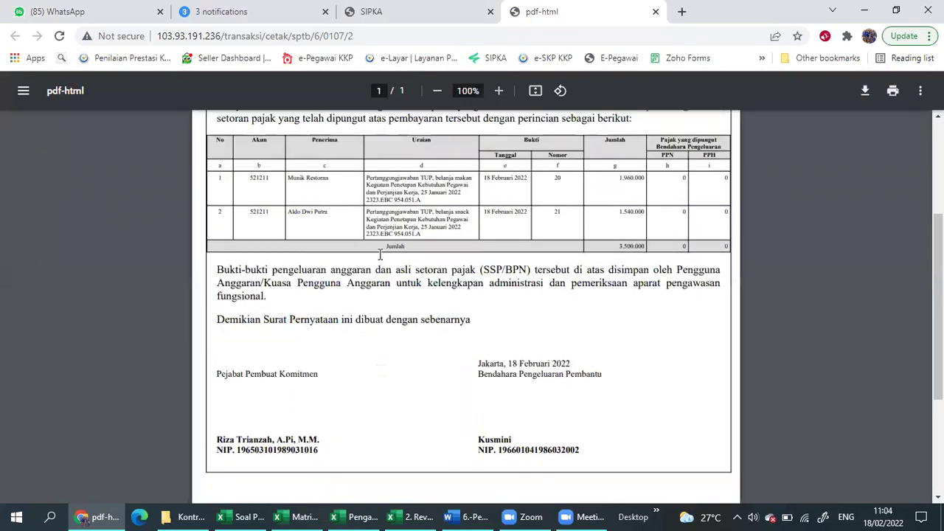
# Step: Finish reviewing the SPTB number 6 document from its heading and return to the SPTB list
pyautogui.scroll(3, 443, 276)
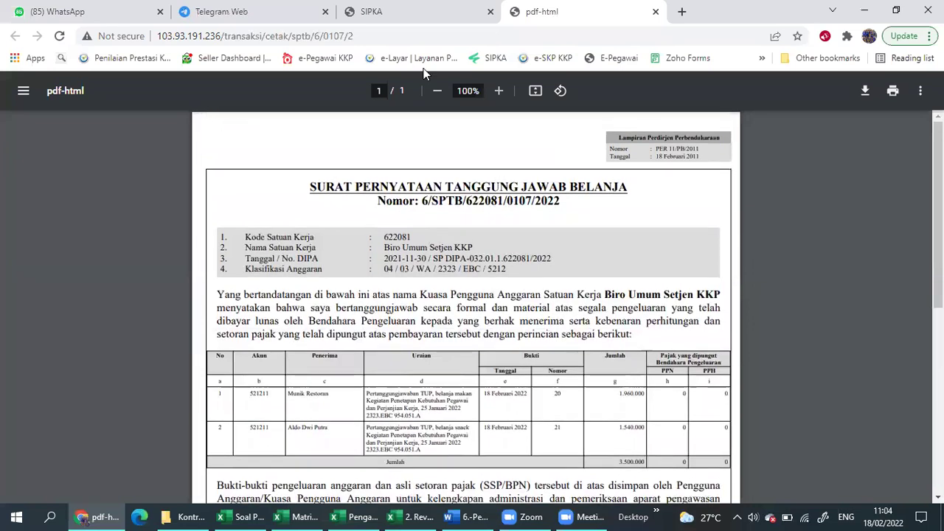
pyautogui.click(458, 12)
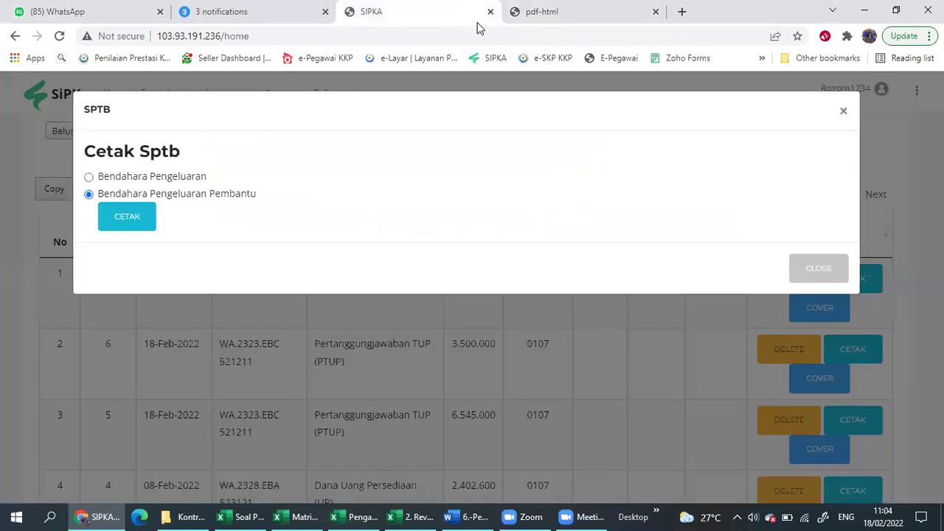
pyautogui.click(801, 272)
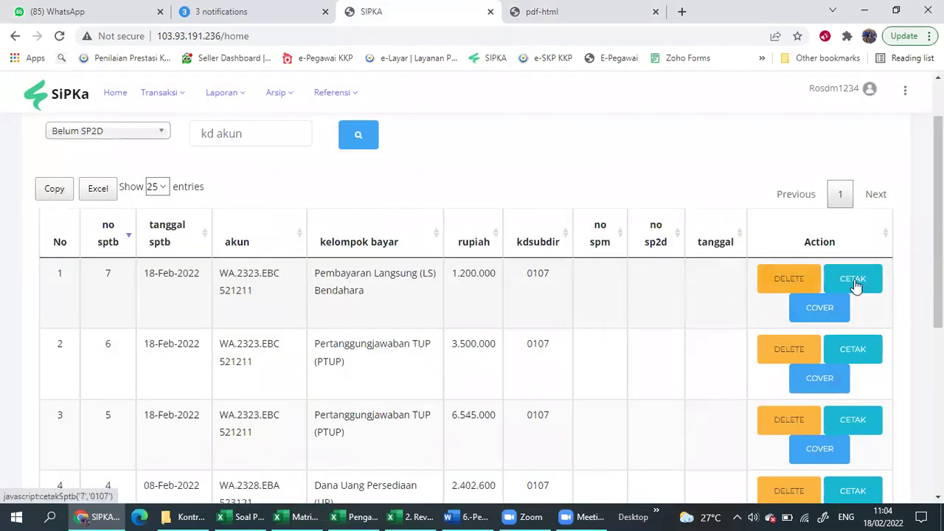
# Step: Generate the printable SPTB number 7 for Bendahara Pengeluaran Pembantu, review its table and signature section, and close the open documents
pyautogui.click(857, 280)
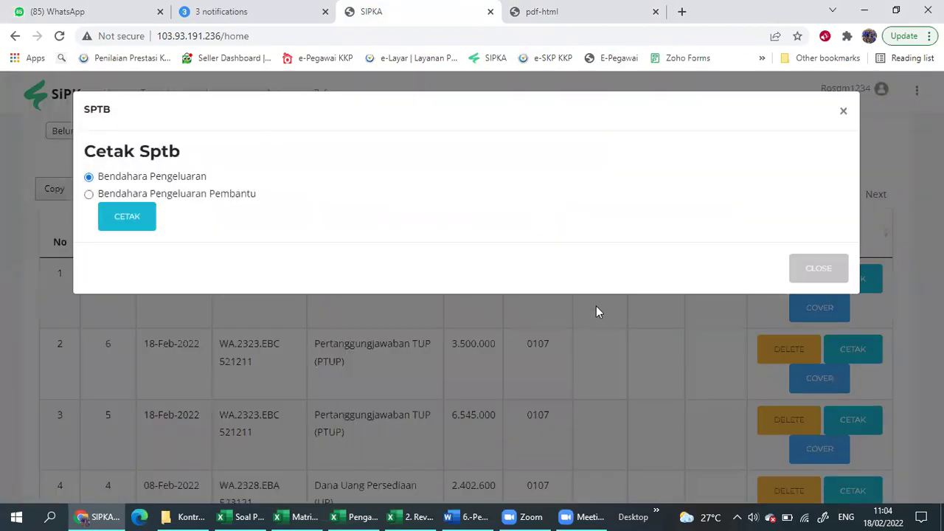
pyautogui.click(146, 194)
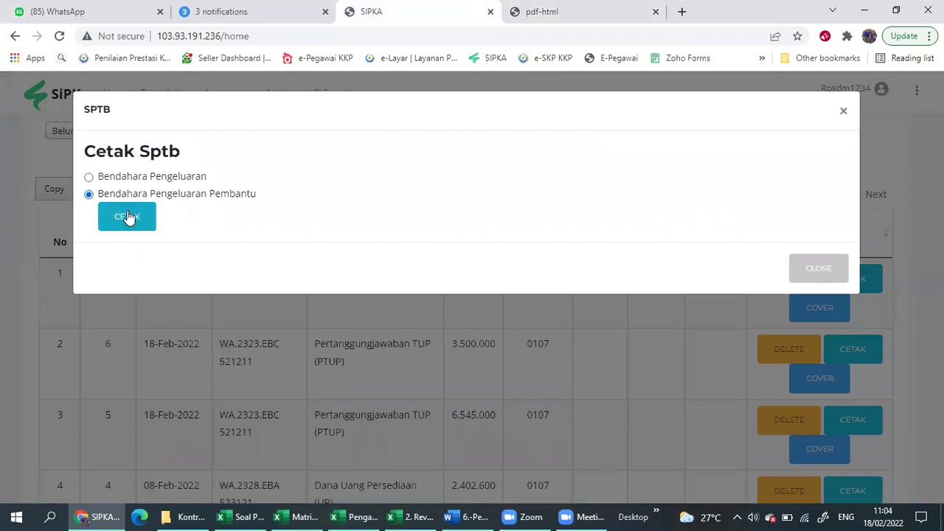
pyautogui.click(127, 218)
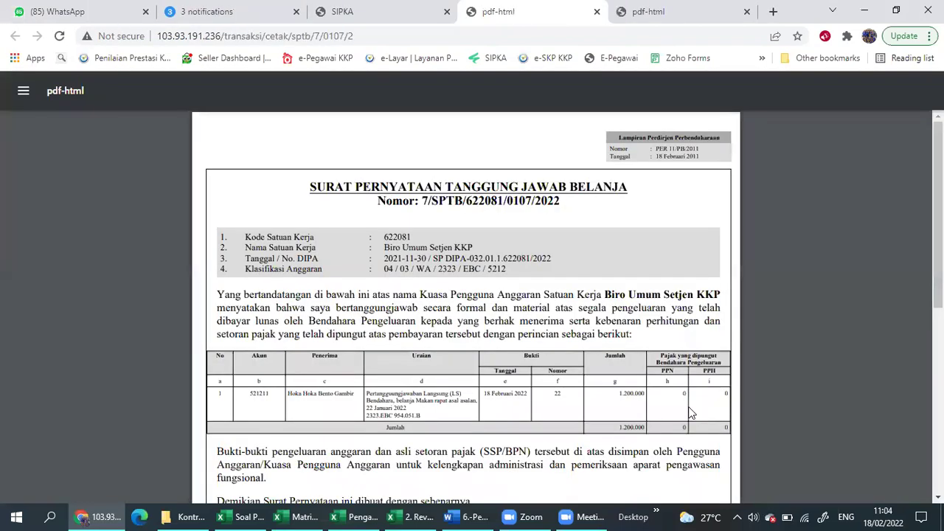
pyautogui.scroll(-3, 590, 357)
pyautogui.scroll(2, 565, 355)
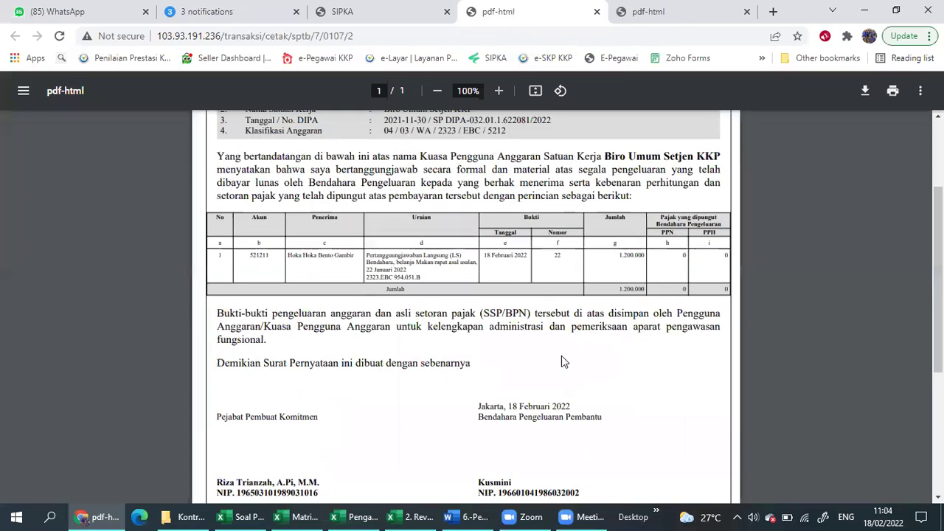
pyautogui.scroll(1, 472, 354)
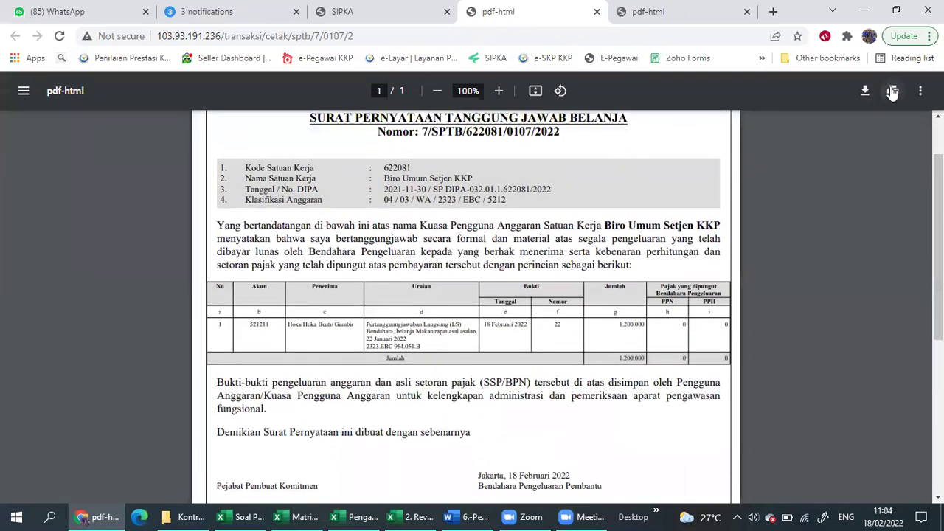
pyautogui.click(597, 12)
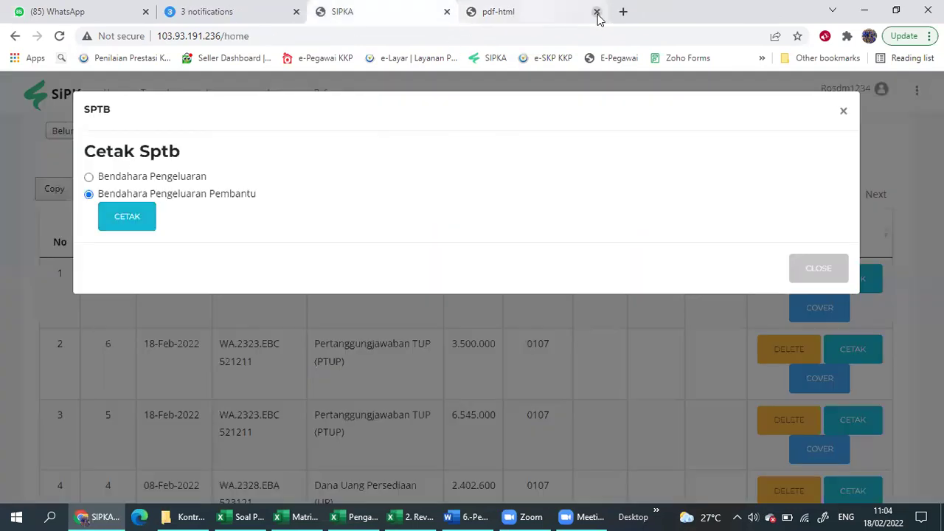
pyautogui.click(575, 12)
pyautogui.click(597, 12)
pyautogui.click(812, 273)
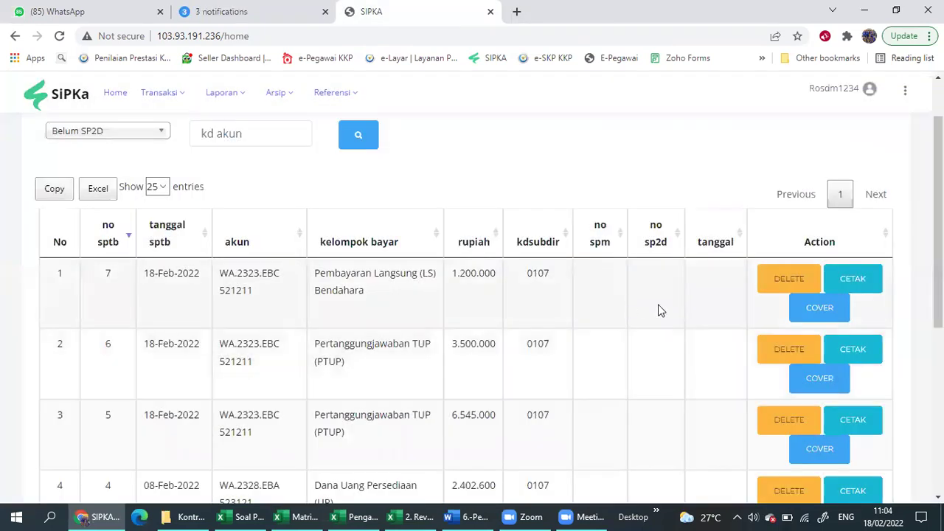
# Step: Open the cover sheet of SPTB number 7, review its contents and close it
pyautogui.click(817, 316)
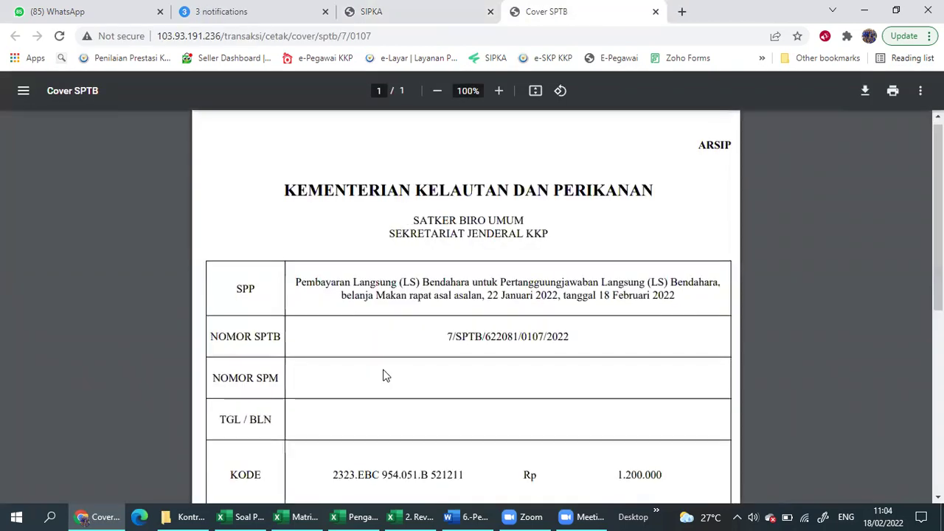
pyautogui.scroll(-3, 383, 372)
pyautogui.scroll(3, 424, 356)
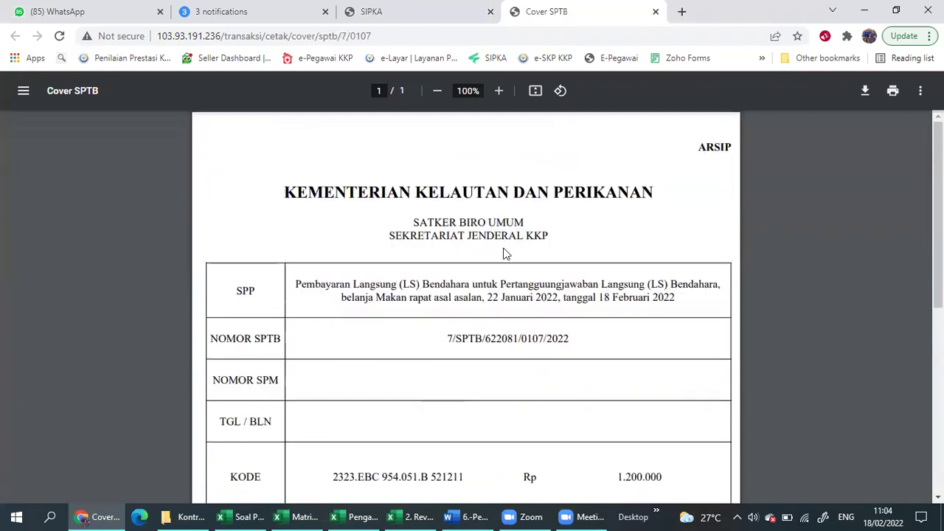
pyautogui.click(657, 12)
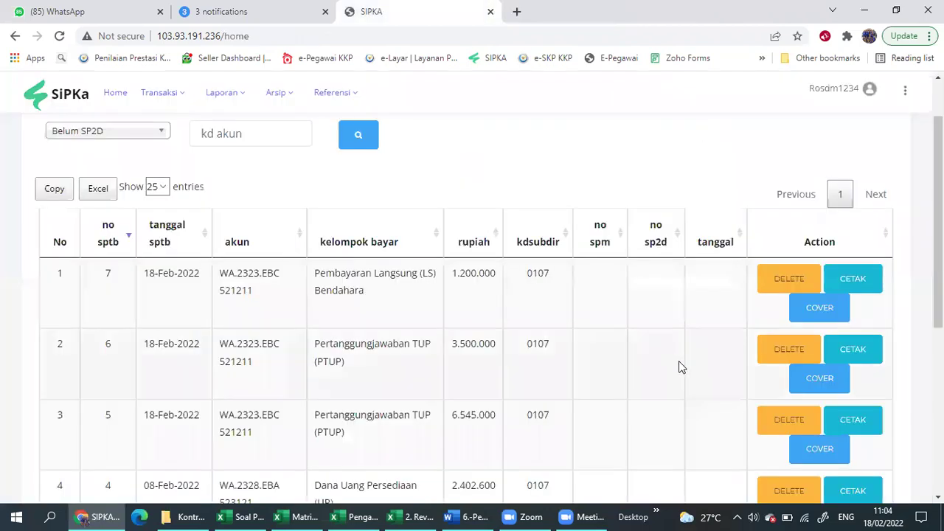
# Step: Open the cover sheet of SPTB number 5, examine its code breakdown and total, and close it
pyautogui.click(797, 449)
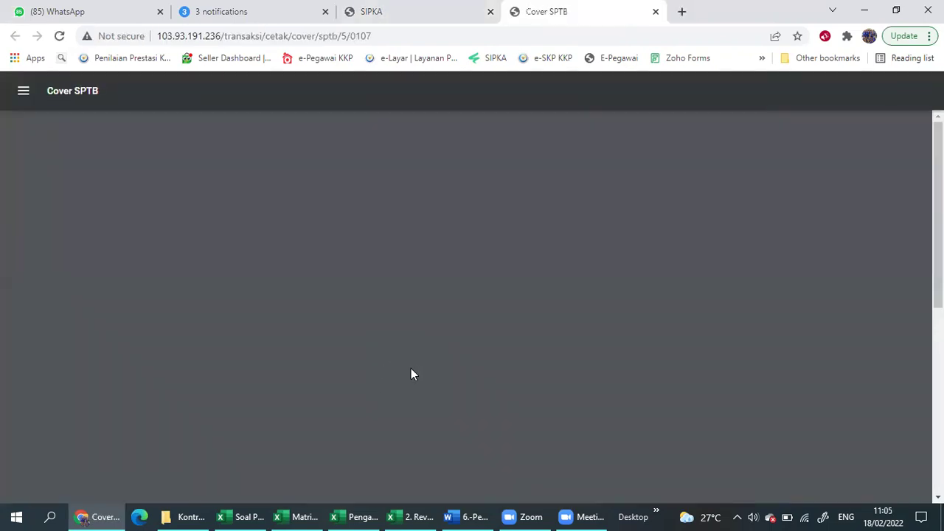
pyautogui.scroll(-5, 416, 371)
pyautogui.scroll(-1, 382, 333)
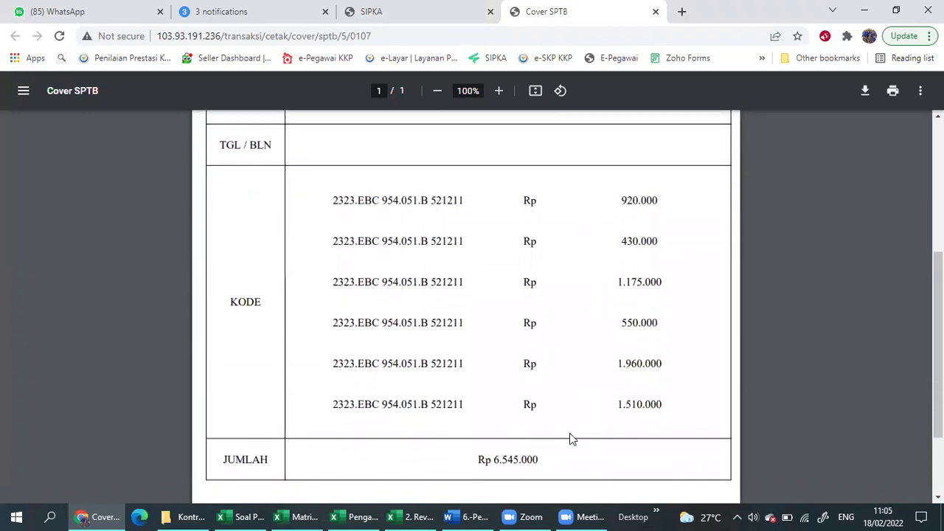
pyautogui.click(656, 12)
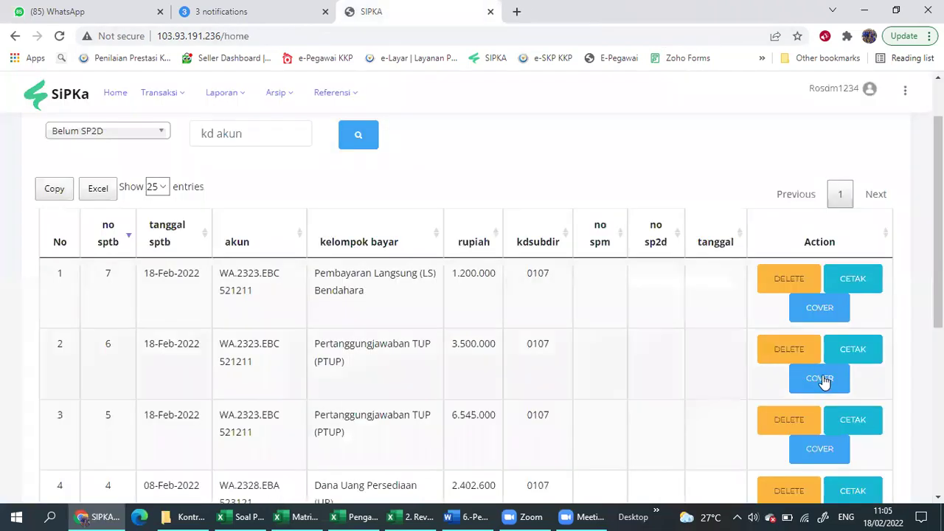
# Step: Generate the printable SPTB number 5 for Bendahara Pengeluaran Pembantu, examine its expenditure table and page layout, and return to the list
pyautogui.click(853, 422)
pyautogui.click(195, 197)
pyautogui.click(147, 216)
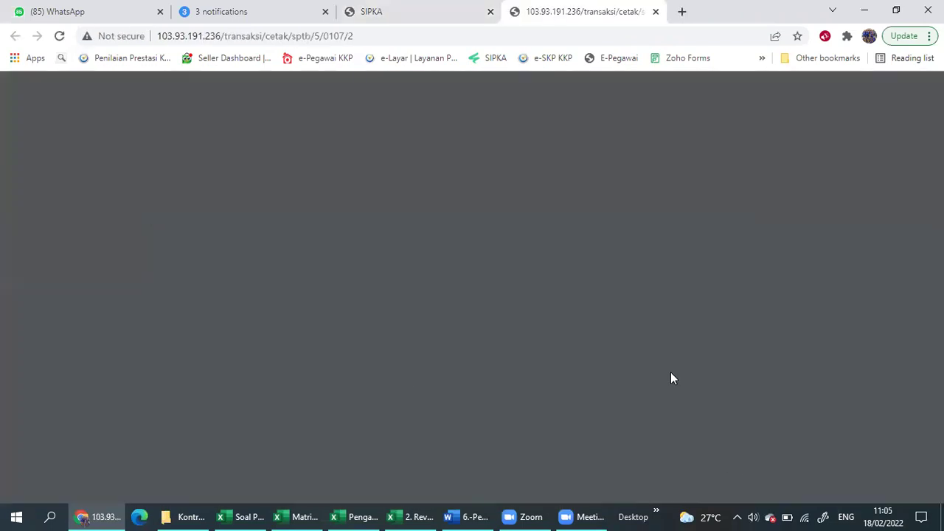
pyautogui.scroll(-2, 669, 336)
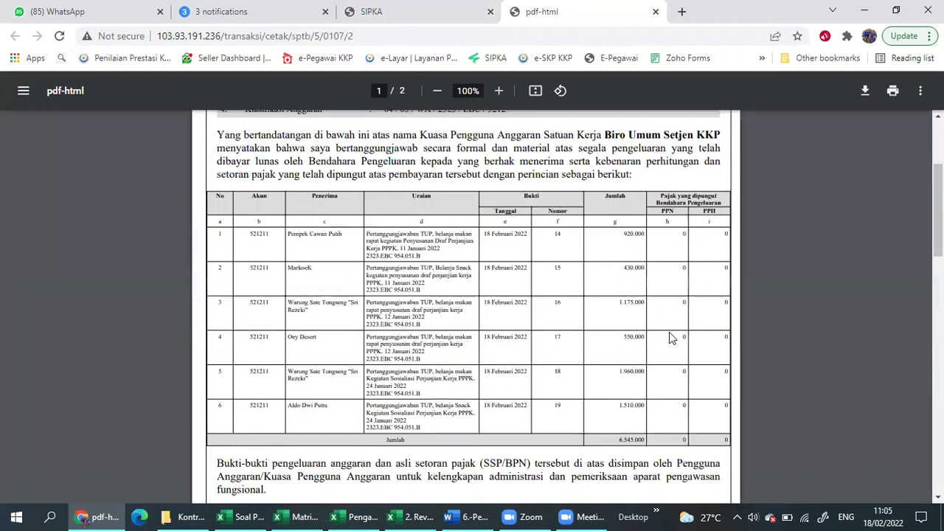
pyautogui.scroll(-3, 669, 337)
pyautogui.scroll(3, 668, 336)
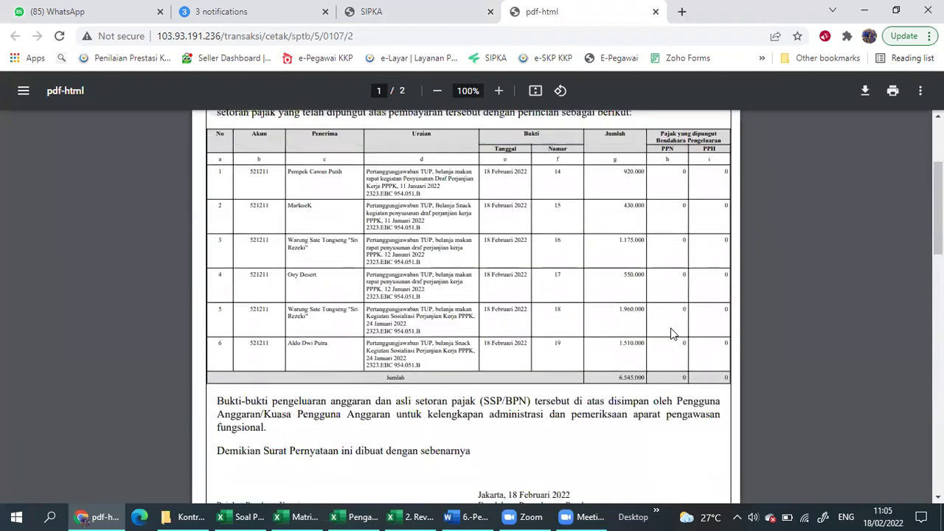
pyautogui.scroll(1, 672, 336)
pyautogui.scroll(1, 620, 379)
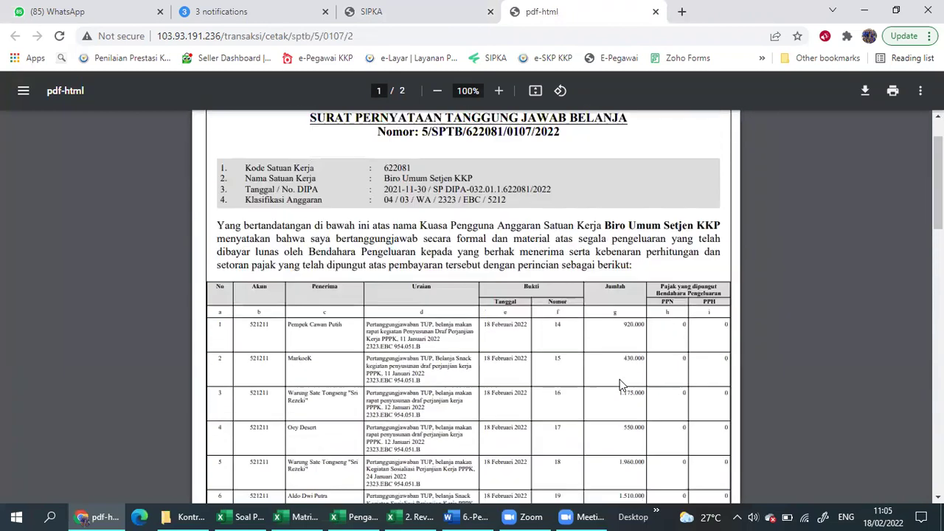
pyautogui.scroll(-1, 616, 382)
pyautogui.scroll(-5, 615, 381)
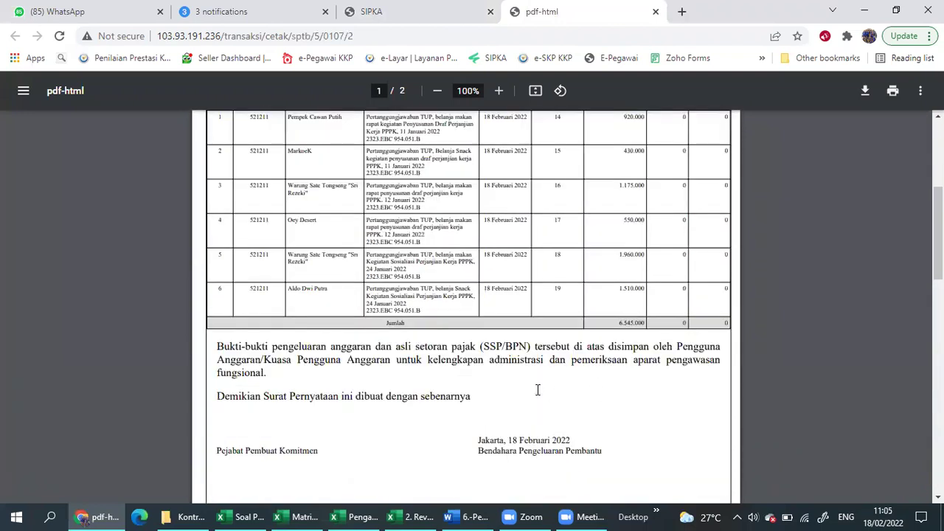
pyautogui.scroll(1, 245, 372)
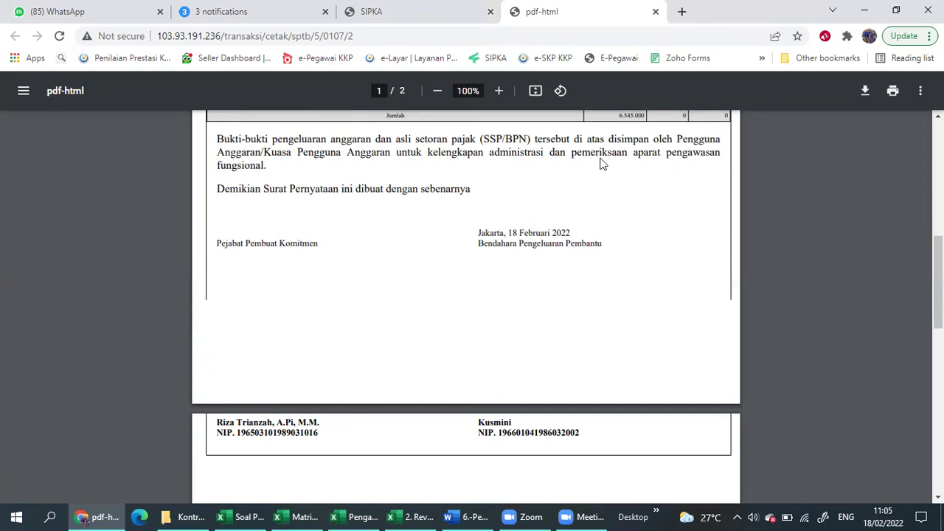
pyautogui.click(656, 12)
pyautogui.click(797, 273)
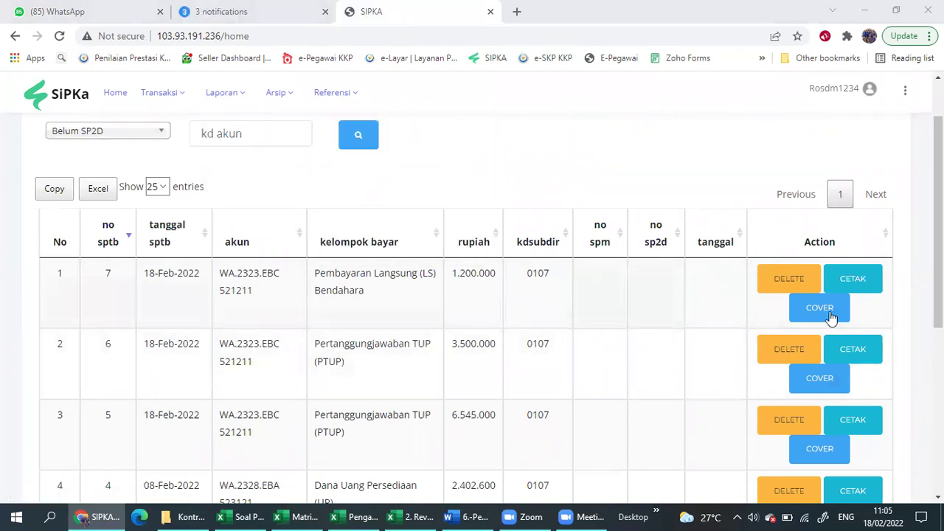
# Step: Delete SPTB number 7 from the SPTB list
pyautogui.click(799, 279)
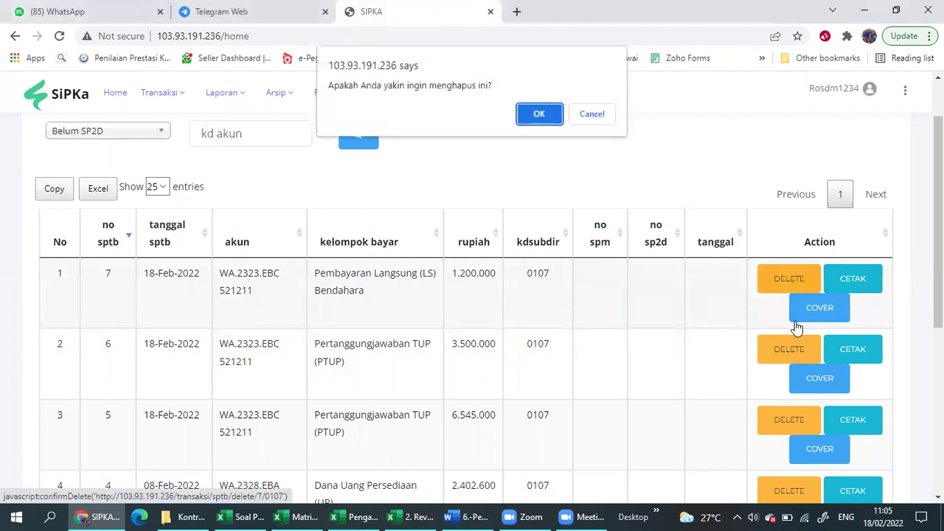
pyautogui.click(540, 113)
# Step: Delete the Hoka Hoka Bento Gambir kuitansi number 22 from the Transaksi list
pyautogui.moveTo(175, 98)
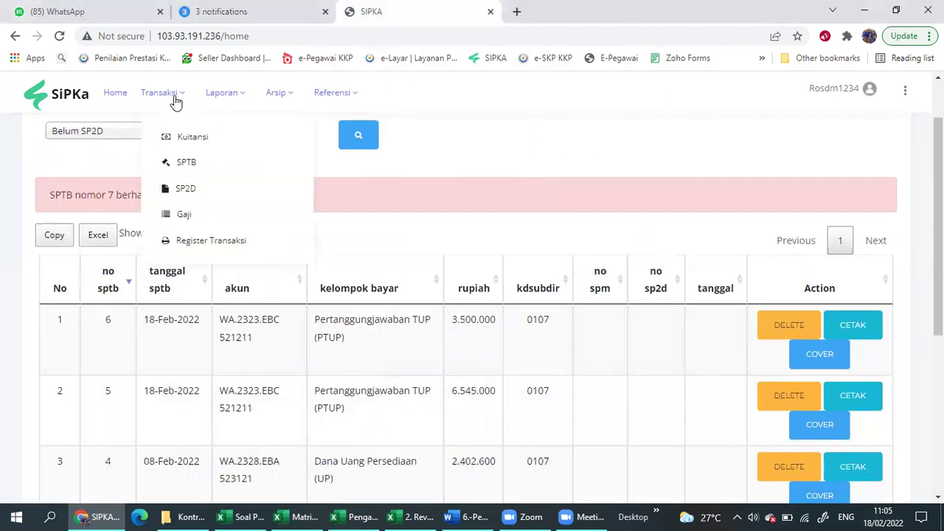
pyautogui.click(169, 137)
pyautogui.scroll(-2, 531, 376)
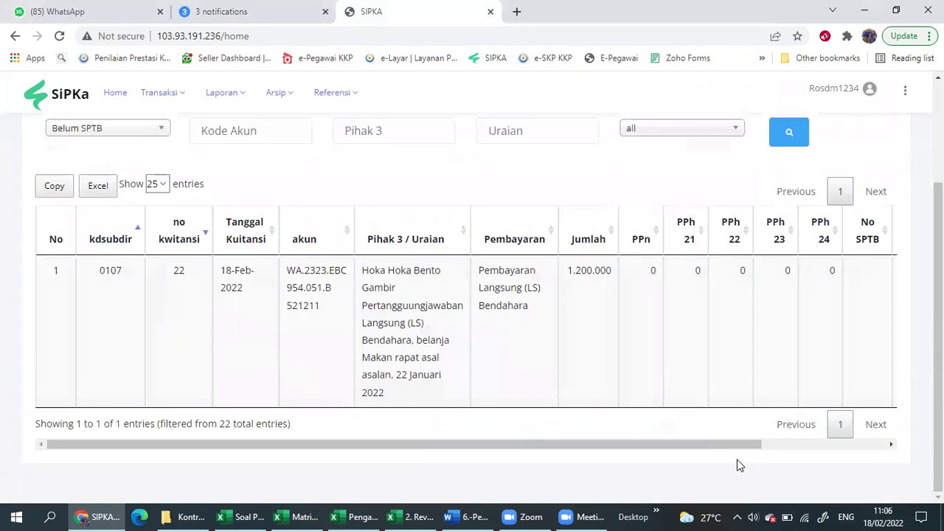
pyautogui.moveTo(702, 446); pyautogui.dragTo(910, 316)
pyautogui.click(880, 273)
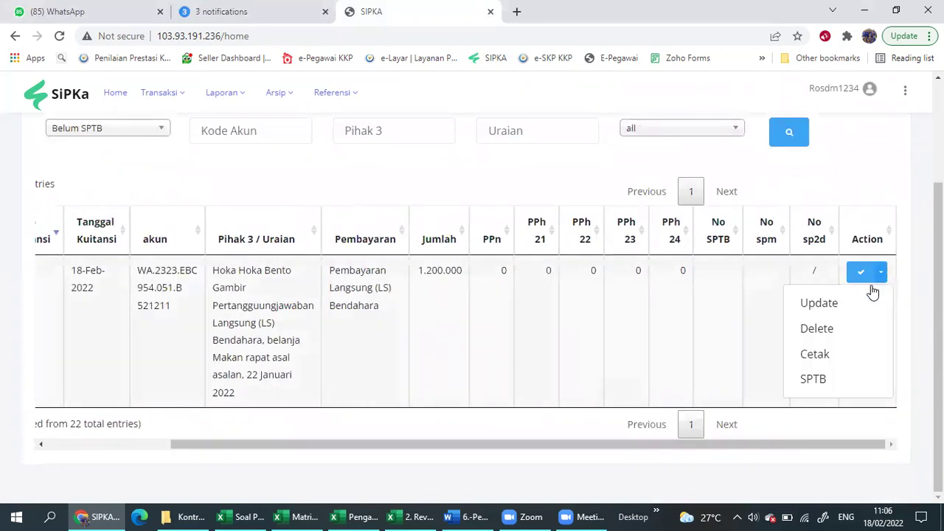
pyautogui.click(821, 331)
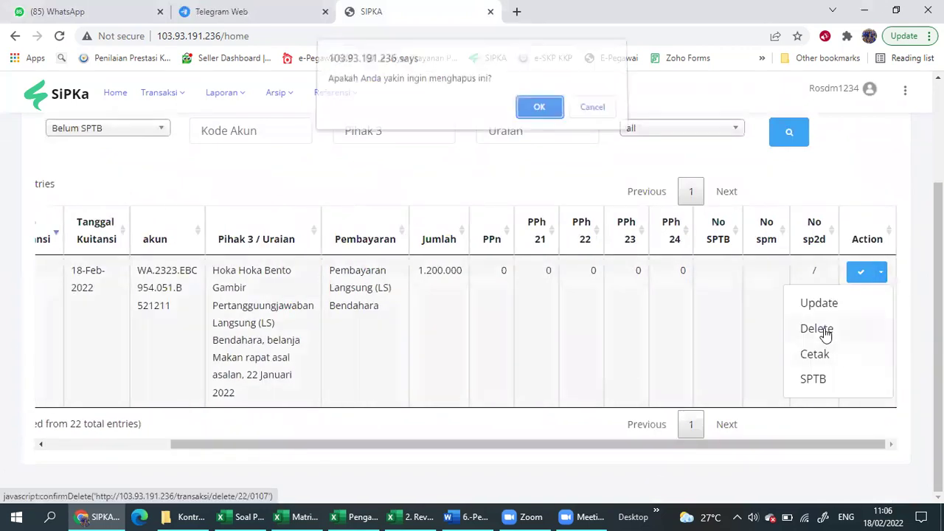
pyautogui.click(554, 120)
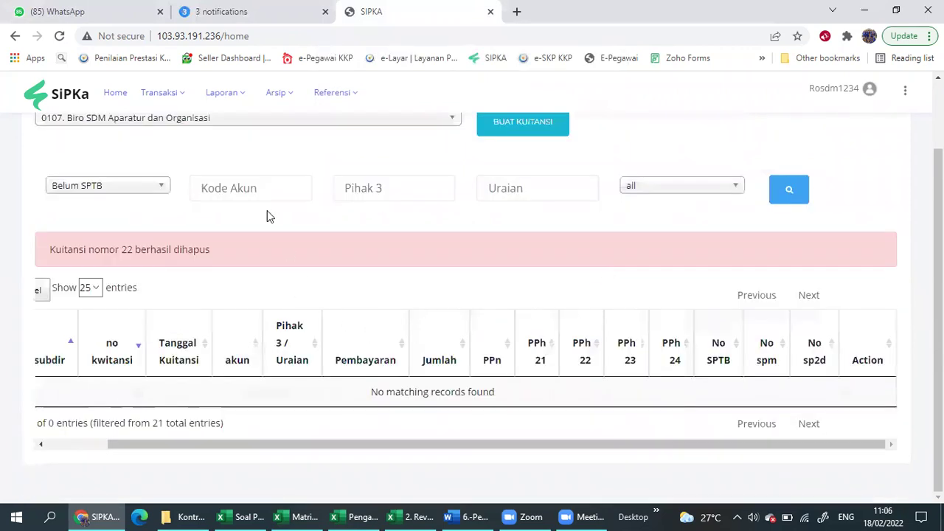
# Step: Look over the available report and reference options and return to the home dashboard
pyautogui.scroll(2, 268, 215)
pyautogui.click(224, 93)
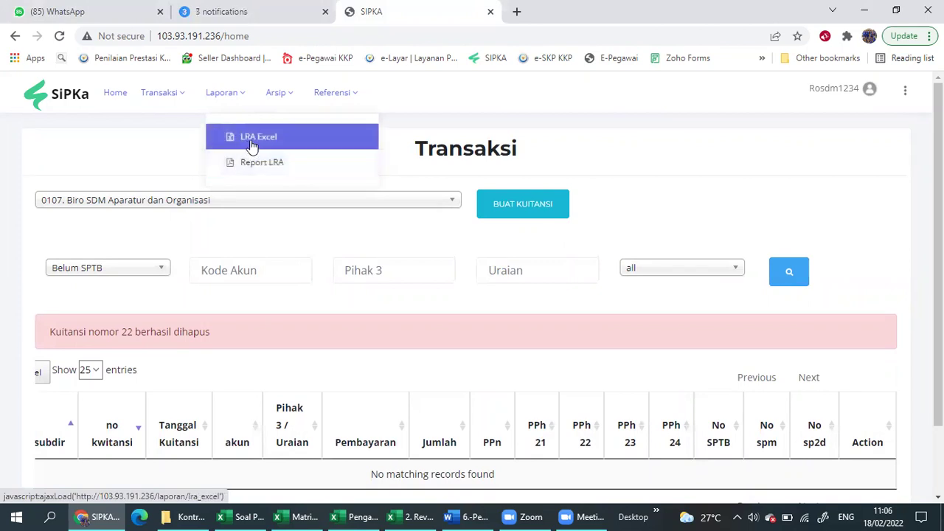
pyautogui.click(327, 99)
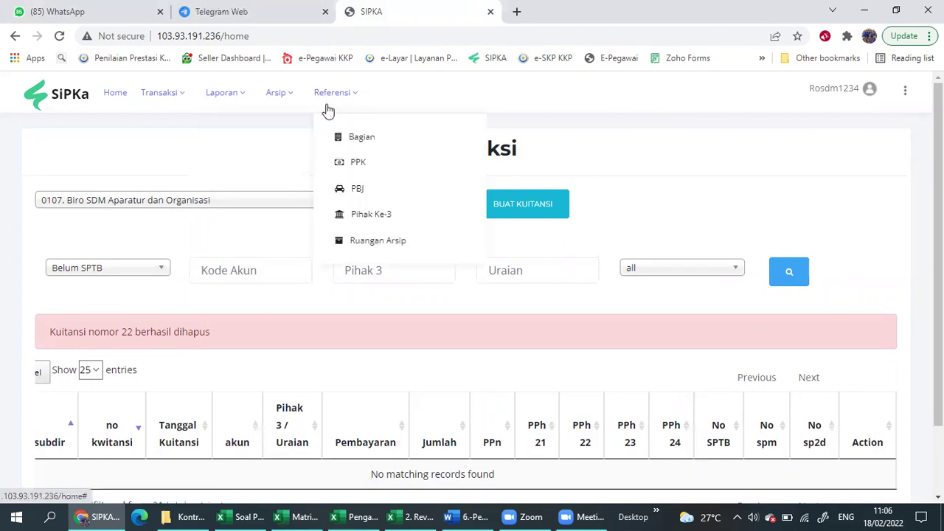
pyautogui.click(112, 97)
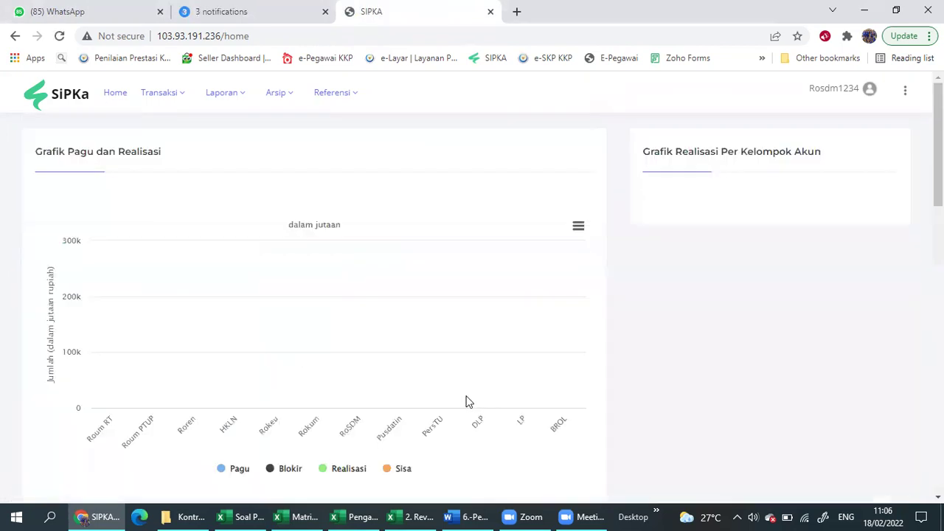